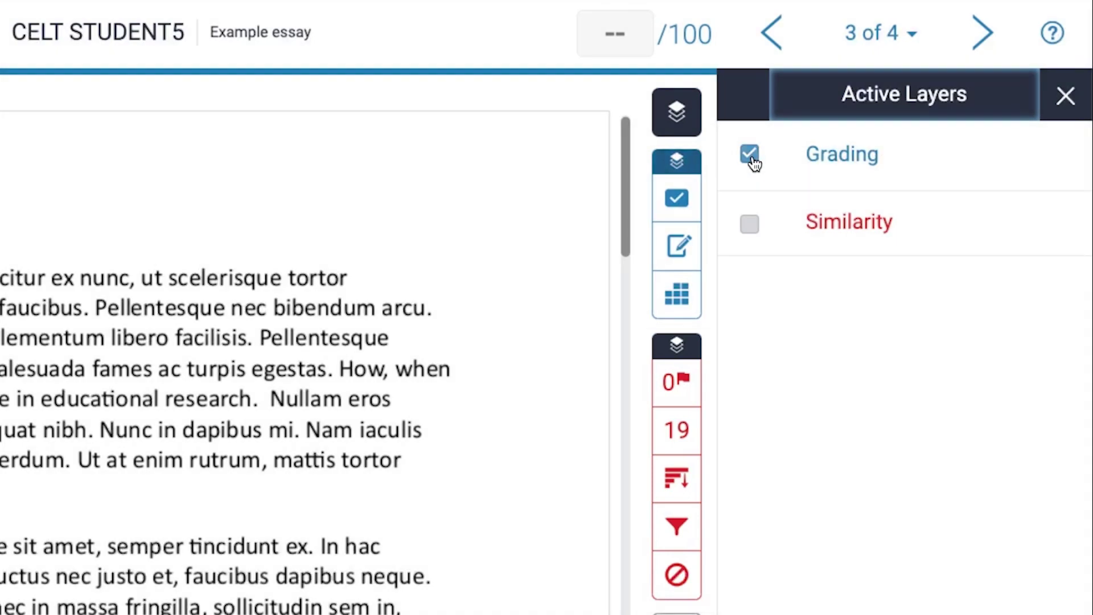
- Swap the Grading layer for Similarity highlights and confirm the essay has 0 flags for review
{"action": "left_click", "coordinate": [750, 156]}
{"action": "left_click", "coordinate": [749, 223]}
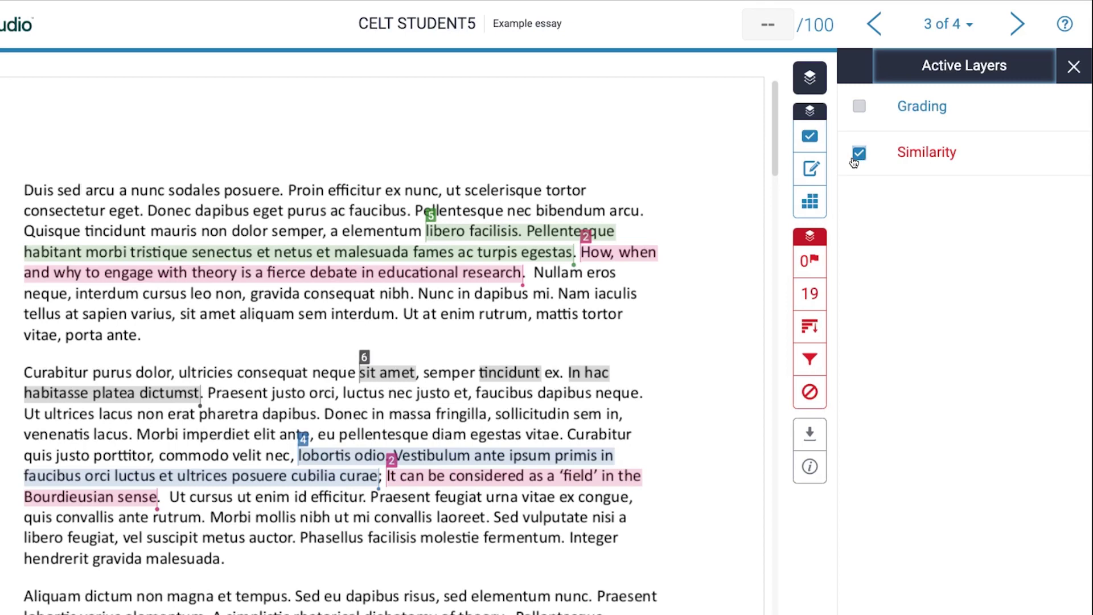
{"action": "left_click", "coordinate": [812, 268]}
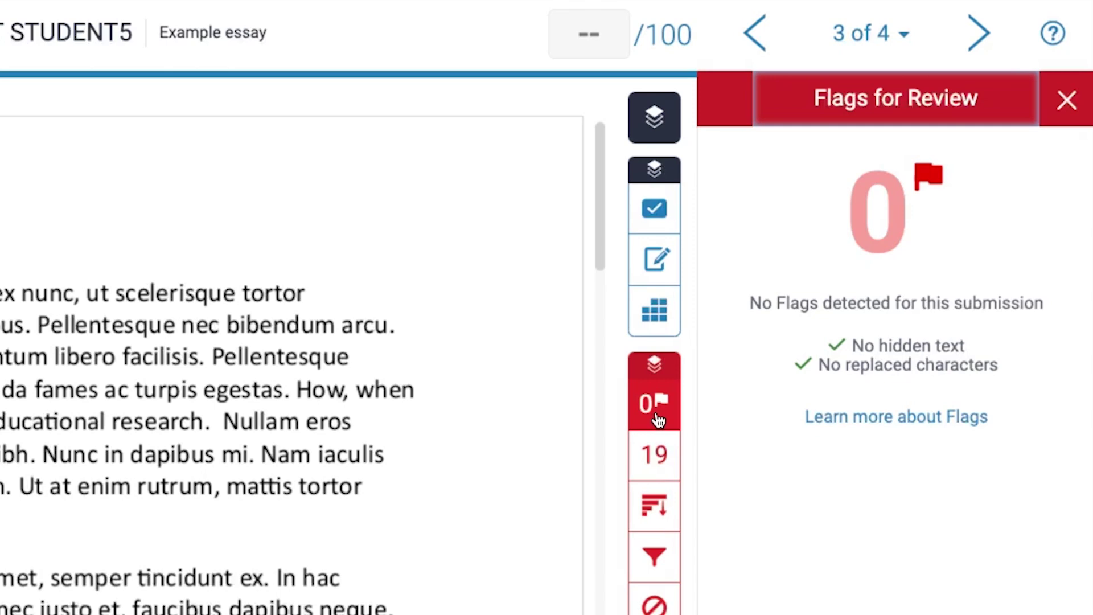
- Open the Match Overview listing the 19% score with its 12% internet and 3% publication sources
{"action": "left_click", "coordinate": [657, 461]}
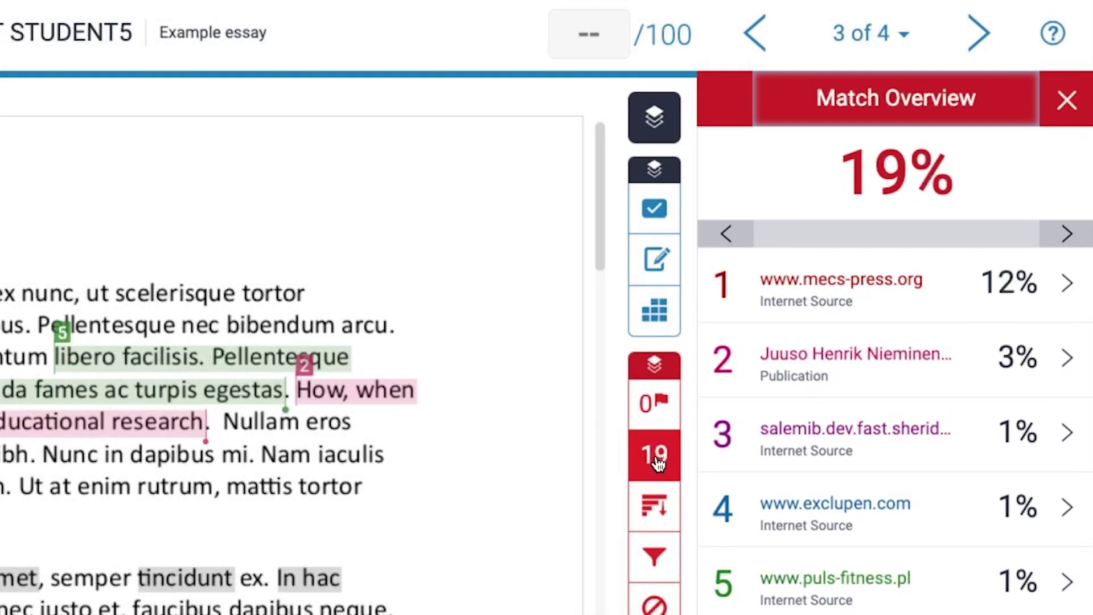
{"action": "left_click", "coordinate": [915, 288]}
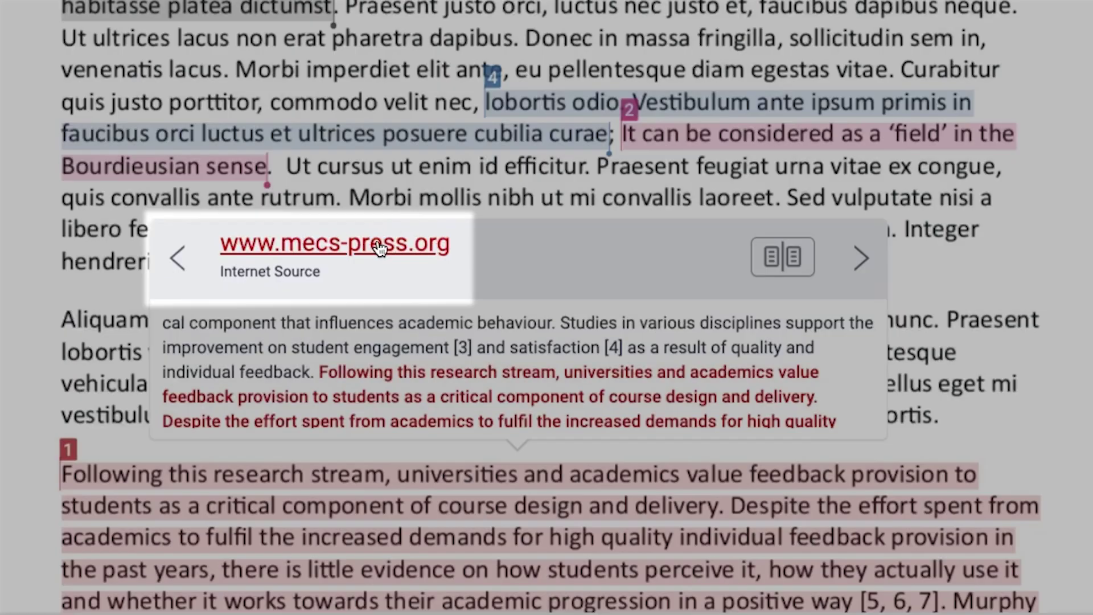
{"action": "left_click", "coordinate": [378, 247]}
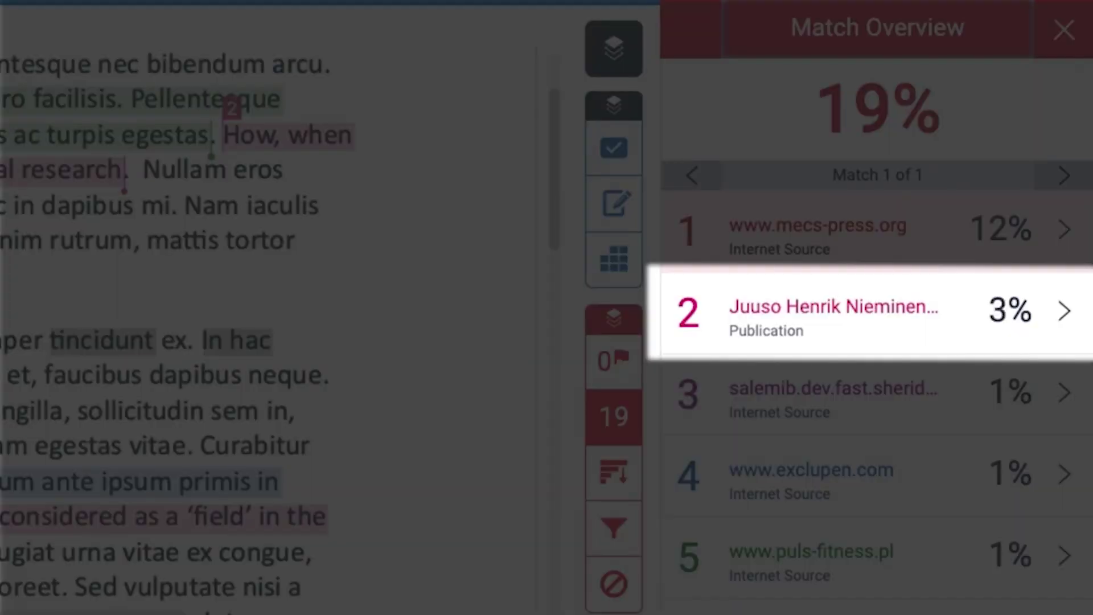
- Step through the passages matching the 3% publication and open its 2023 journal article
{"action": "left_click", "coordinate": [795, 301]}
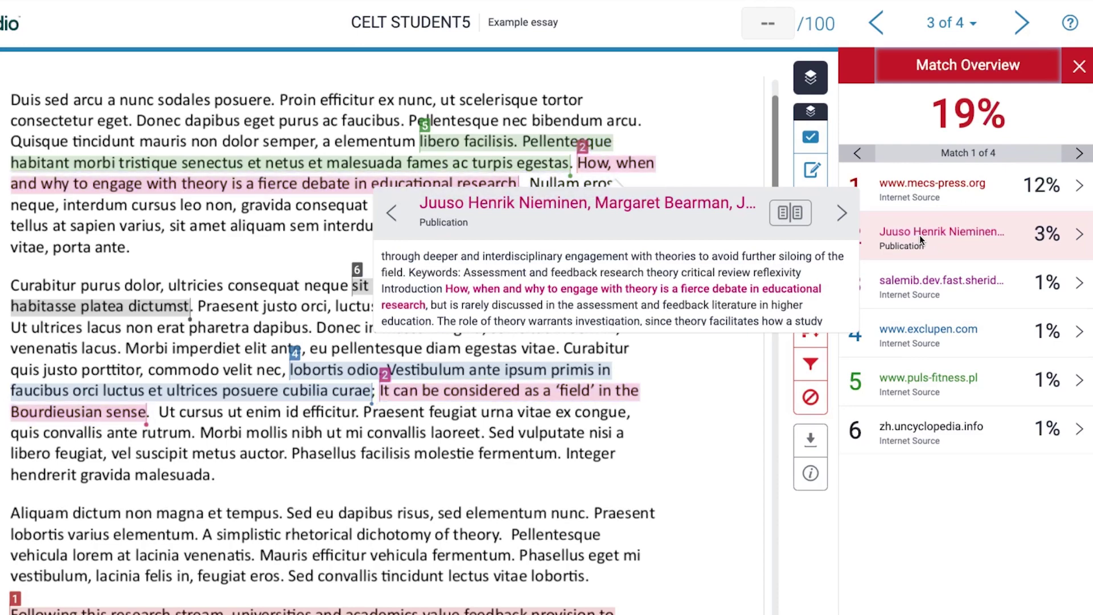
{"action": "left_click", "coordinate": [384, 376]}
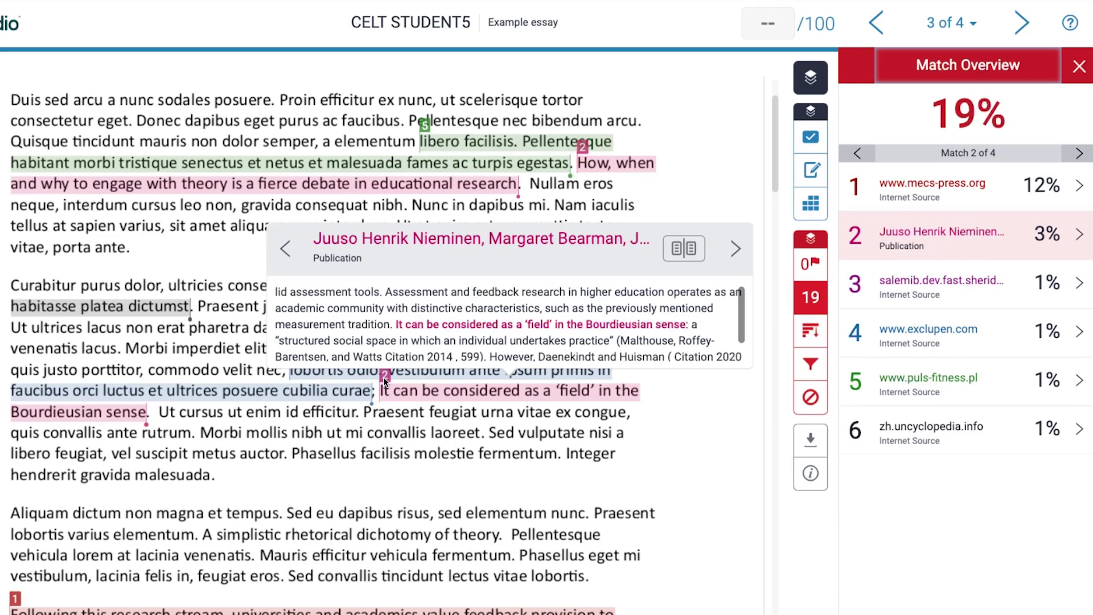
{"action": "left_click", "coordinate": [398, 244]}
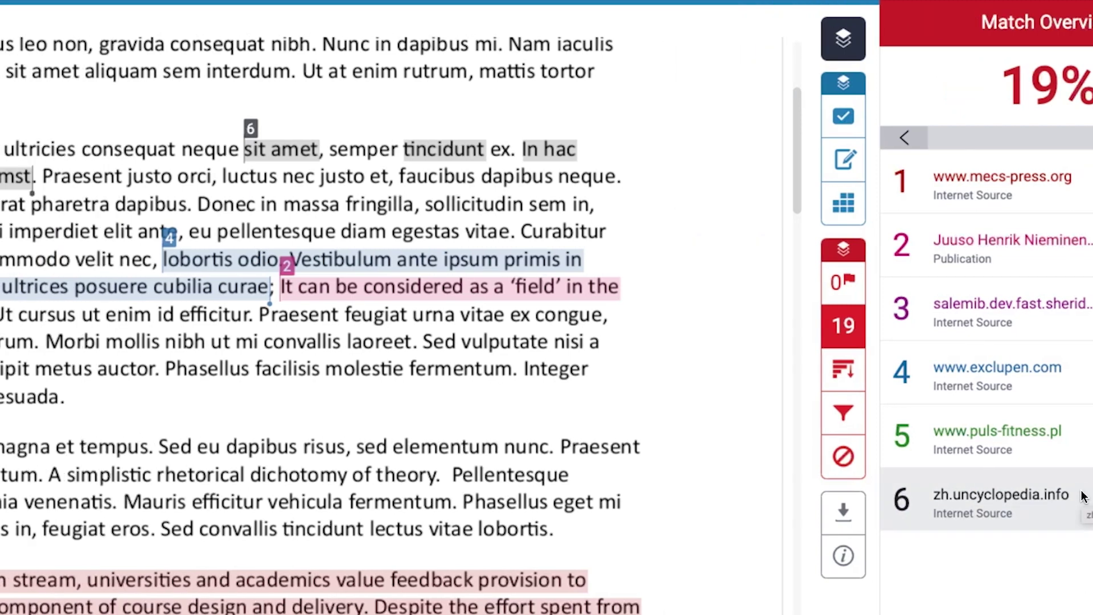
{"action": "left_click", "coordinate": [952, 491]}
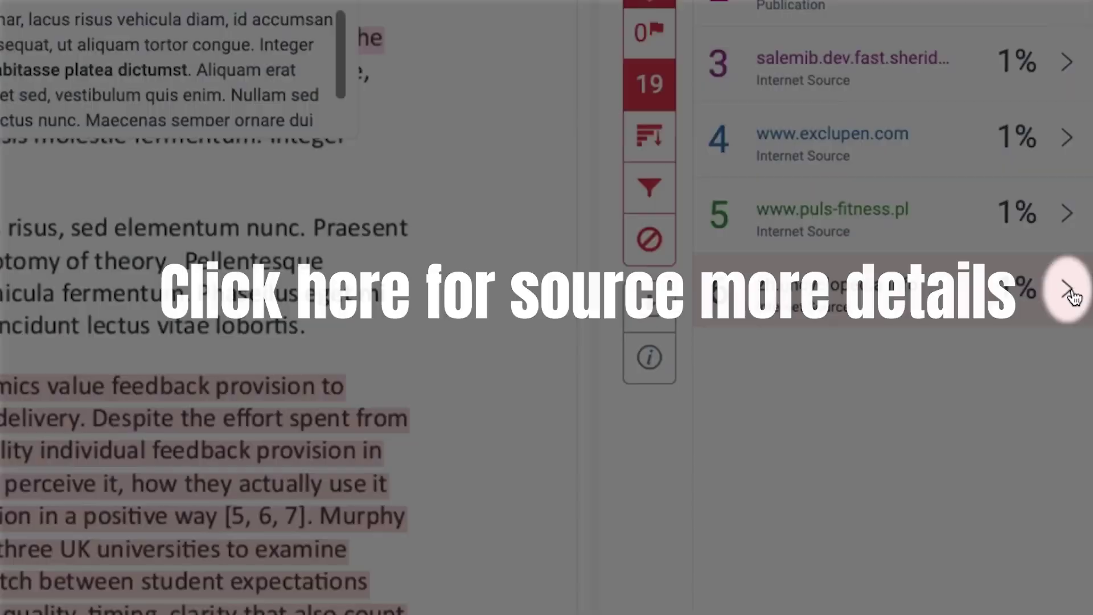
{"action": "left_click", "coordinate": [1068, 290]}
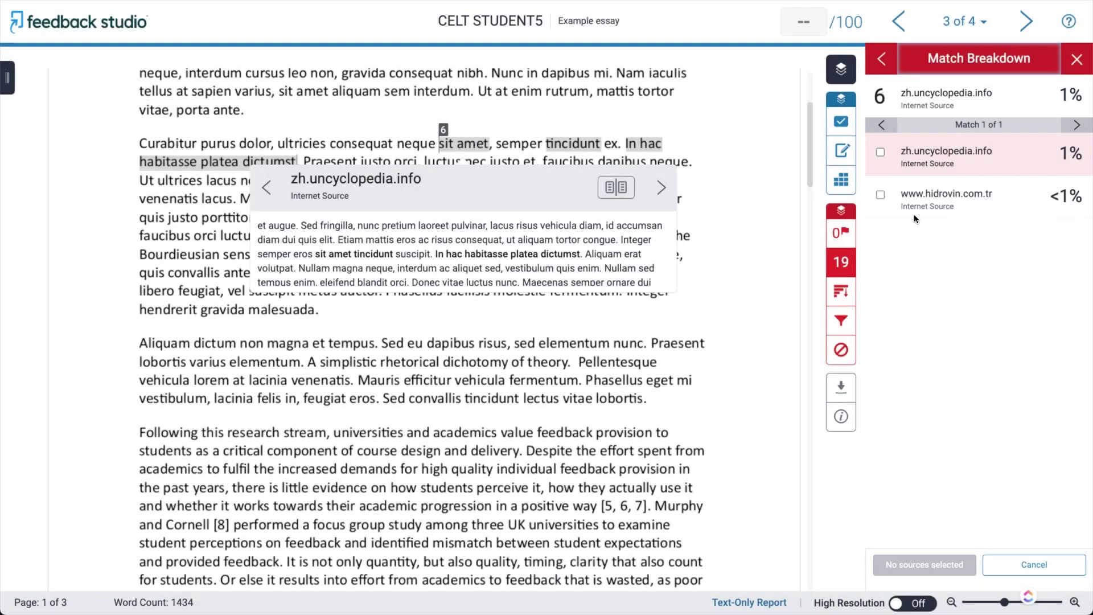
{"action": "left_click", "coordinate": [880, 152]}
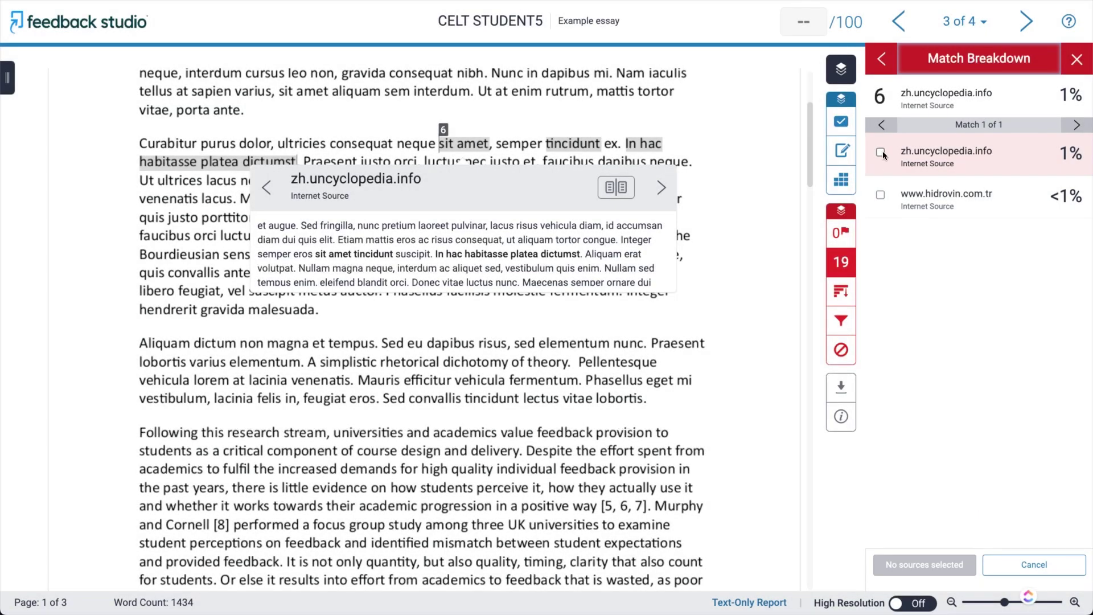
{"action": "left_click", "coordinate": [881, 195]}
{"action": "left_click", "coordinate": [925, 567]}
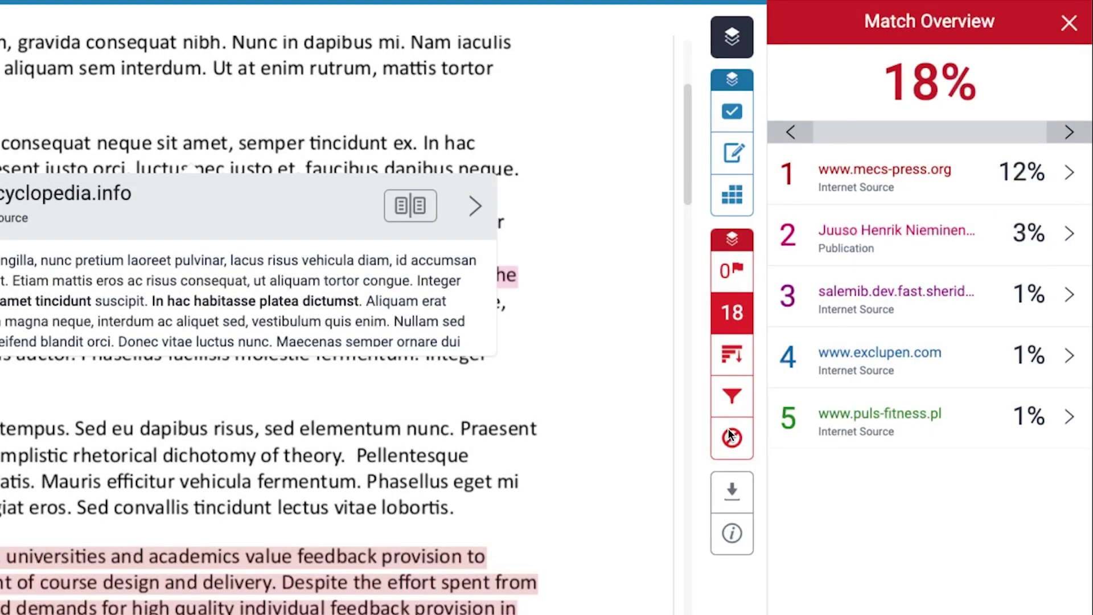
{"action": "left_click", "coordinate": [732, 437]}
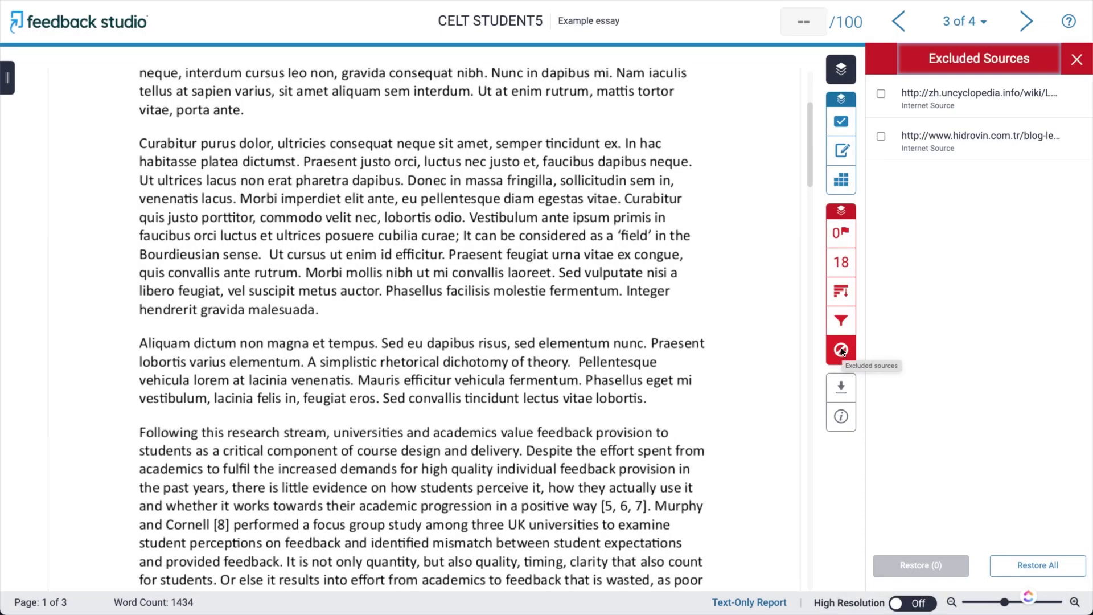
{"action": "left_click", "coordinate": [846, 262]}
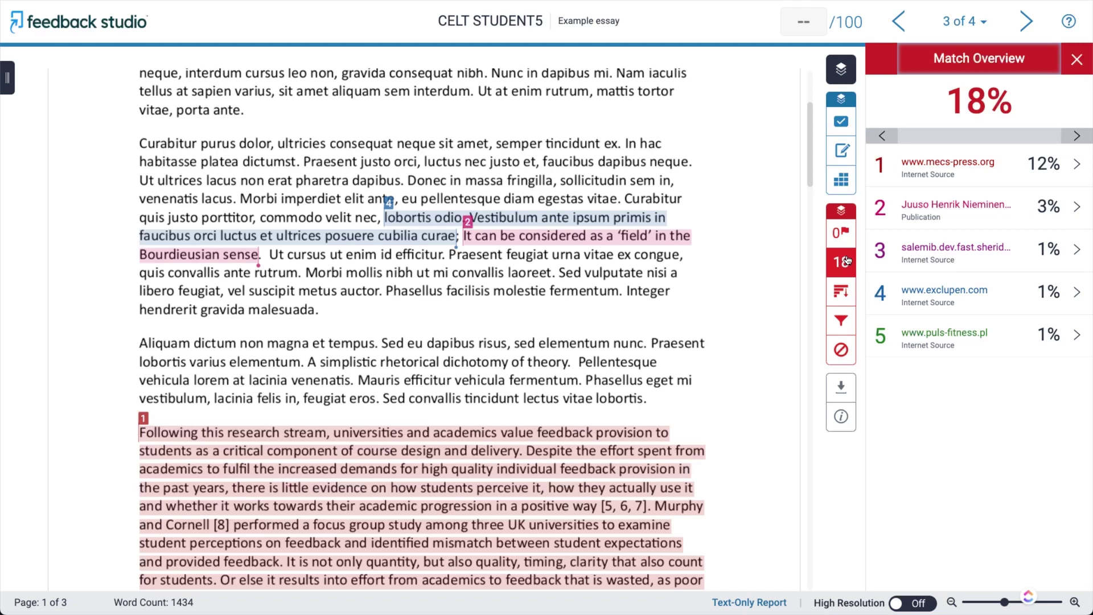
- Open the Match Breakdown for the 1% salemib.dev.fast.sheridanc.on.ca source and scroll its eight sources
{"action": "left_click", "coordinate": [1077, 251]}
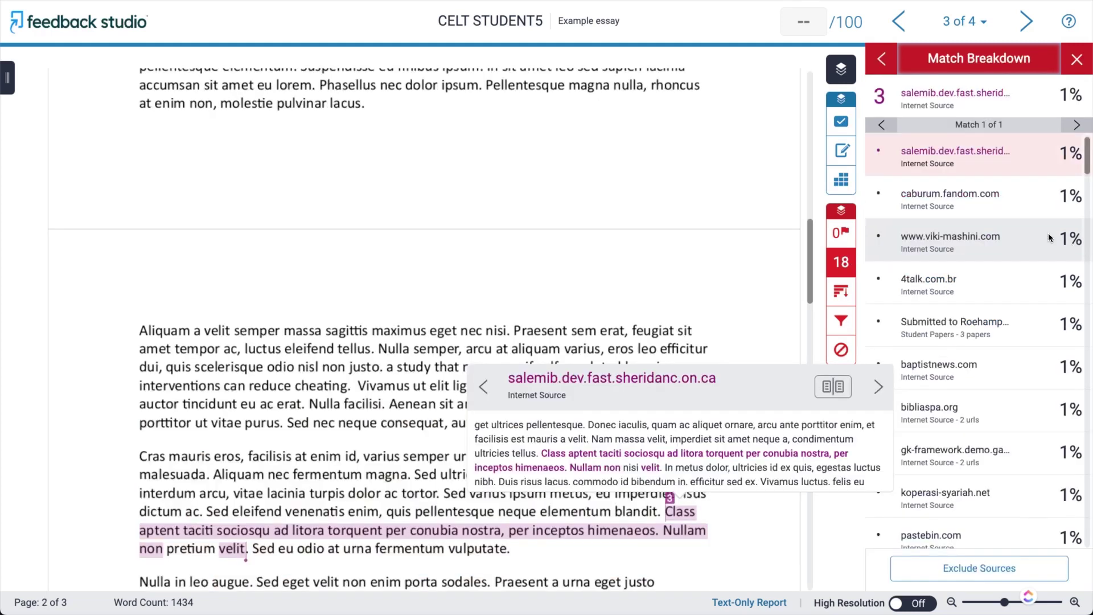
{"action": "scroll", "coordinate": [932, 277], "scroll_direction": "down", "scroll_amount": 10}
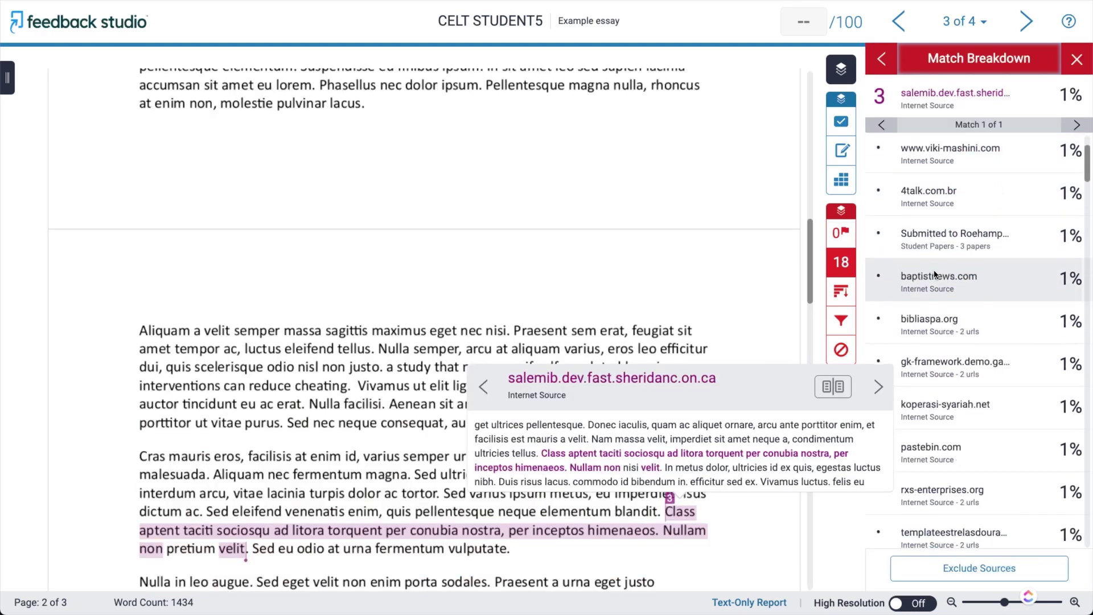
{"action": "scroll", "coordinate": [934, 279], "scroll_direction": "down", "scroll_amount": 8}
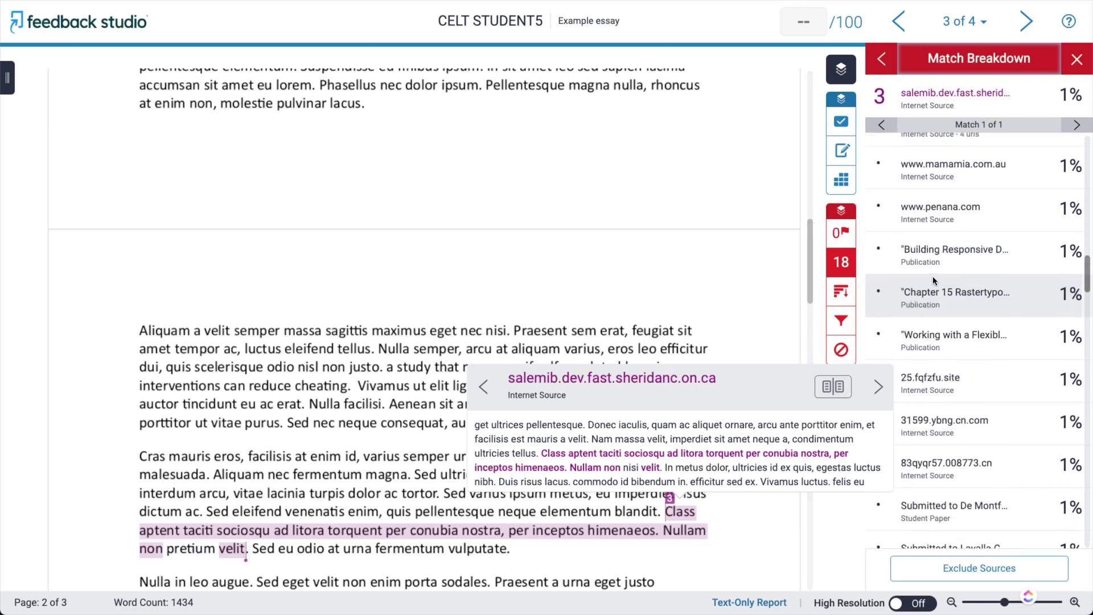
{"action": "scroll", "coordinate": [933, 278], "scroll_direction": "down", "scroll_amount": 8}
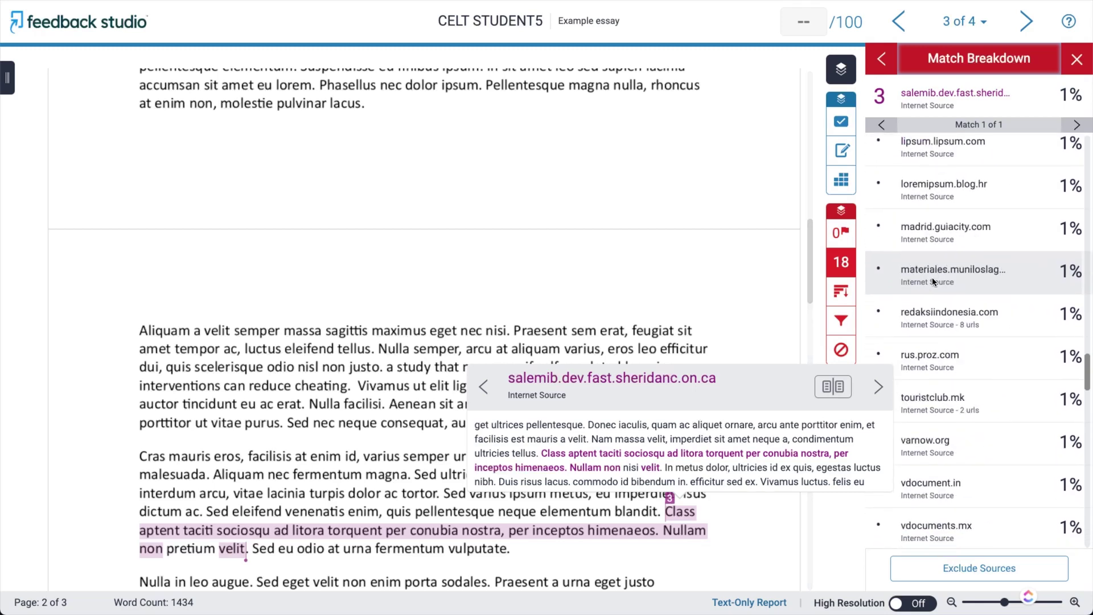
{"action": "scroll", "coordinate": [933, 283], "scroll_direction": "down", "scroll_amount": 8}
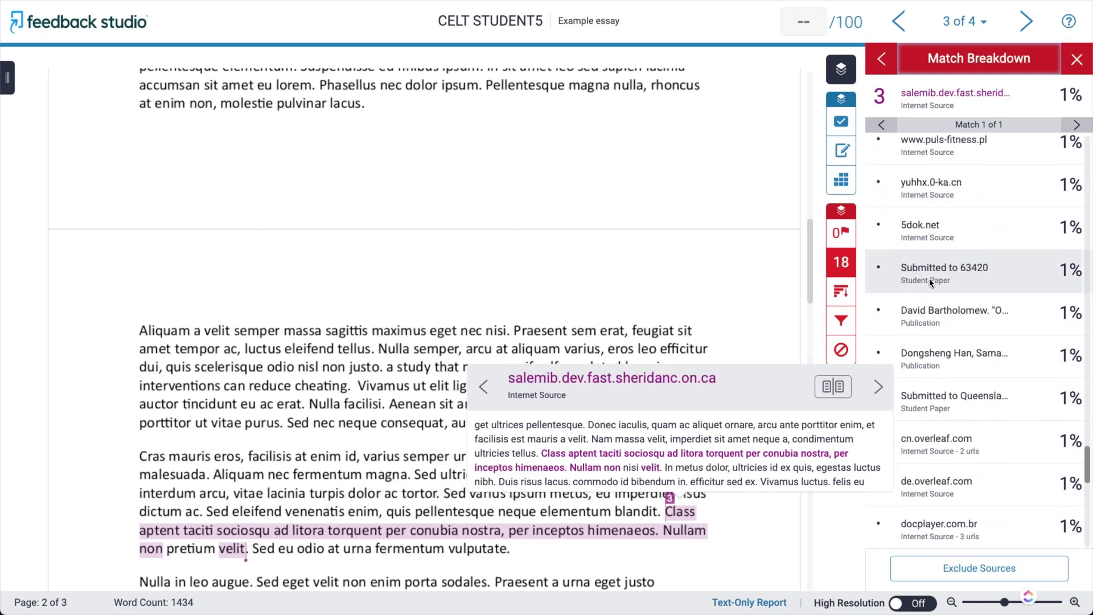
{"action": "scroll", "coordinate": [930, 283], "scroll_direction": "down", "scroll_amount": 5}
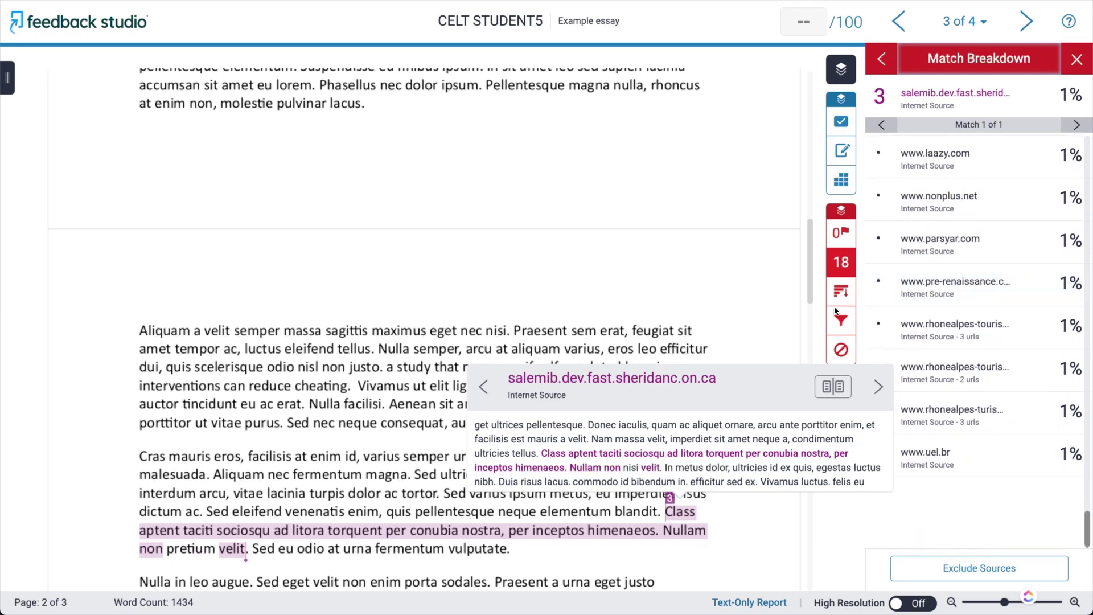
{"action": "left_click", "coordinate": [808, 314]}
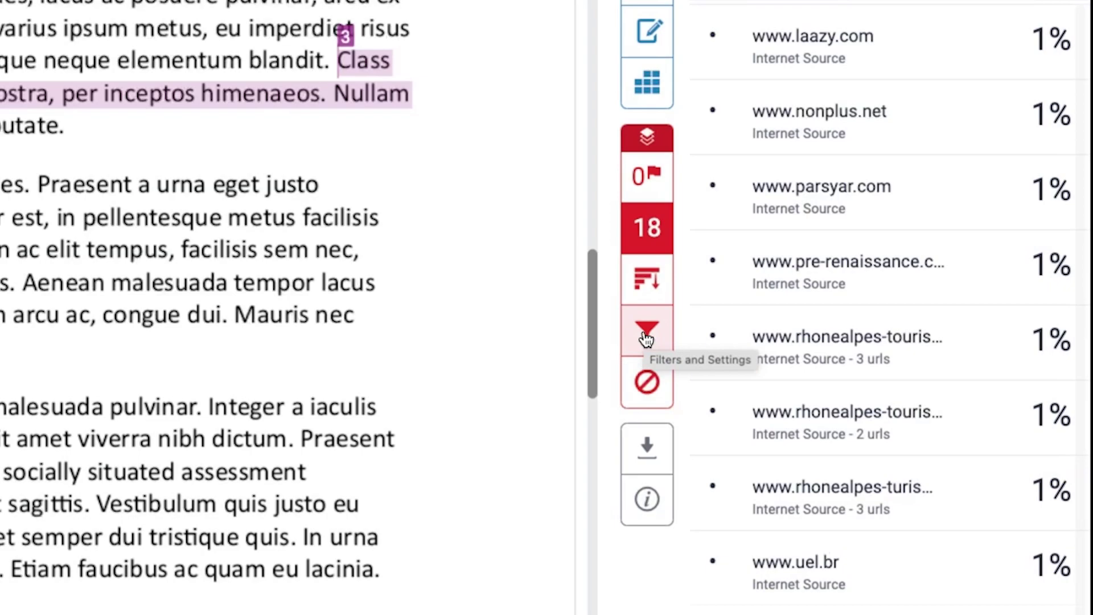
- Exclude sources under 2% so similarity drops to 15%, then open the next Example Essay
{"action": "left_click", "coordinate": [645, 338]}
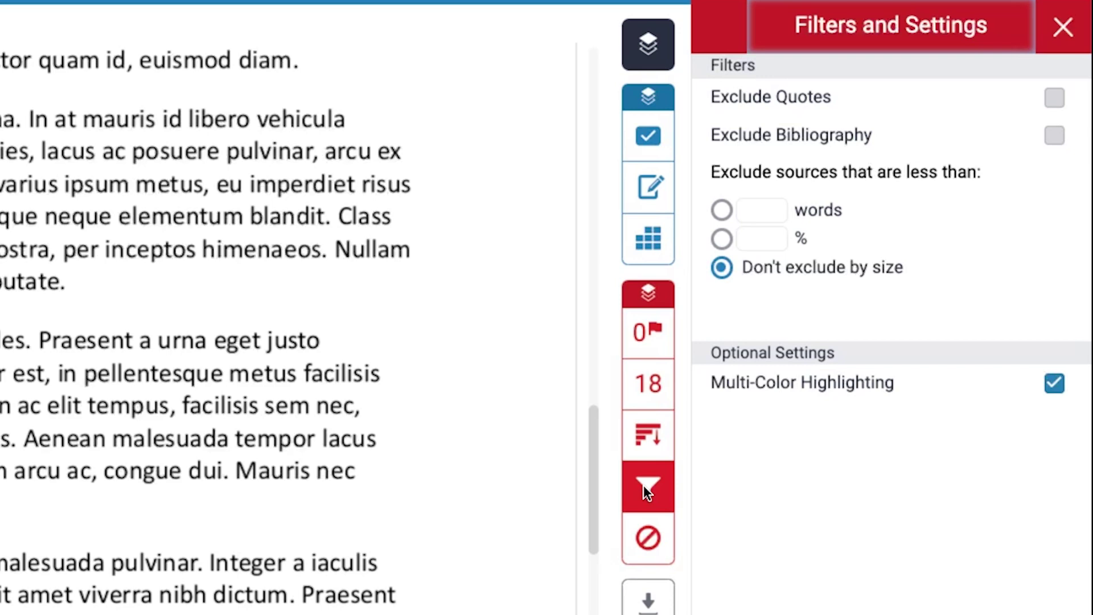
{"action": "left_click", "coordinate": [764, 238]}
{"action": "type", "text": "1"}
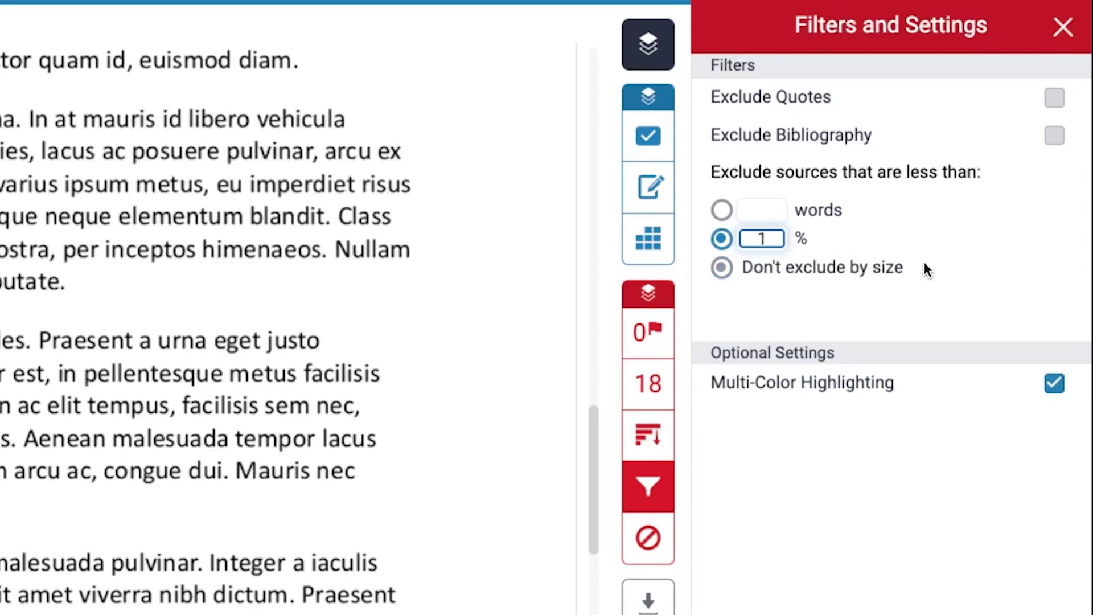
{"action": "double_click", "coordinate": [763, 239]}
{"action": "type", "text": "2"}
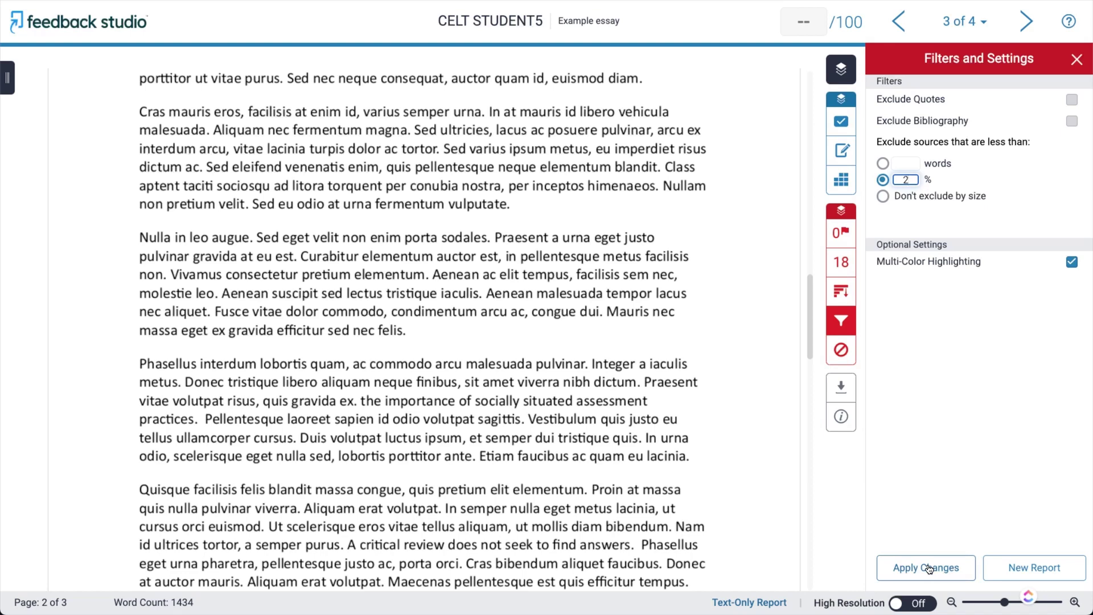
{"action": "left_click", "coordinate": [927, 567]}
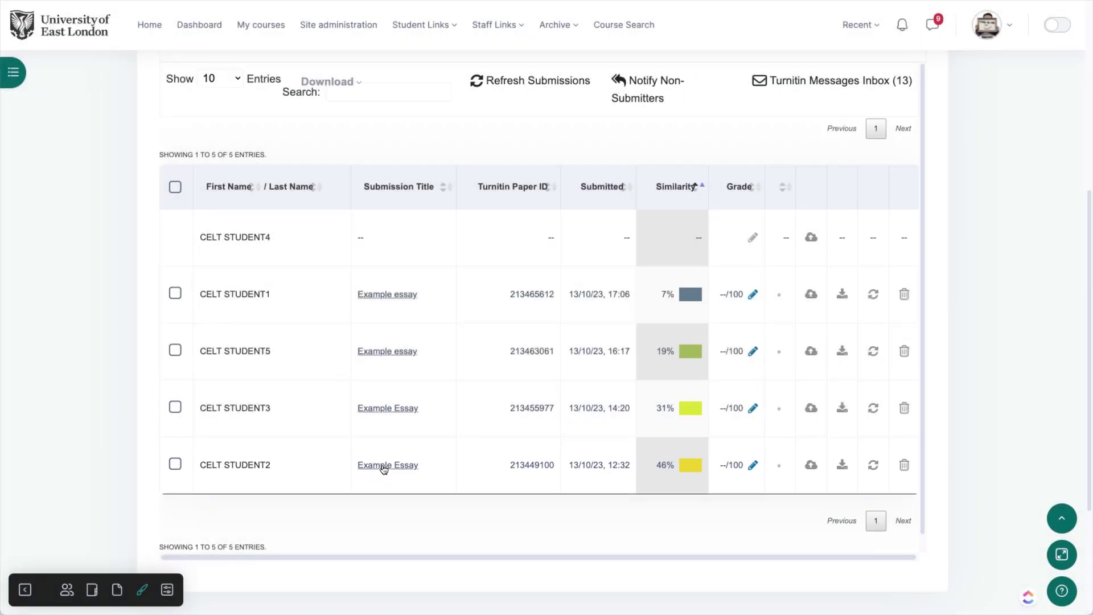
{"action": "left_click", "coordinate": [384, 465]}
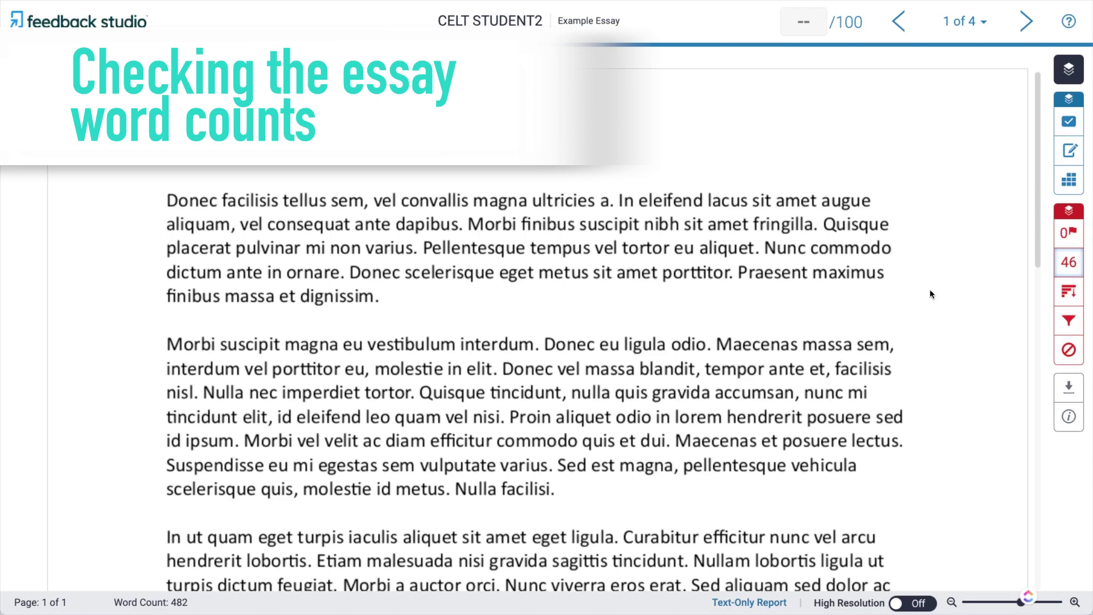
{"action": "left_click", "coordinate": [1071, 268]}
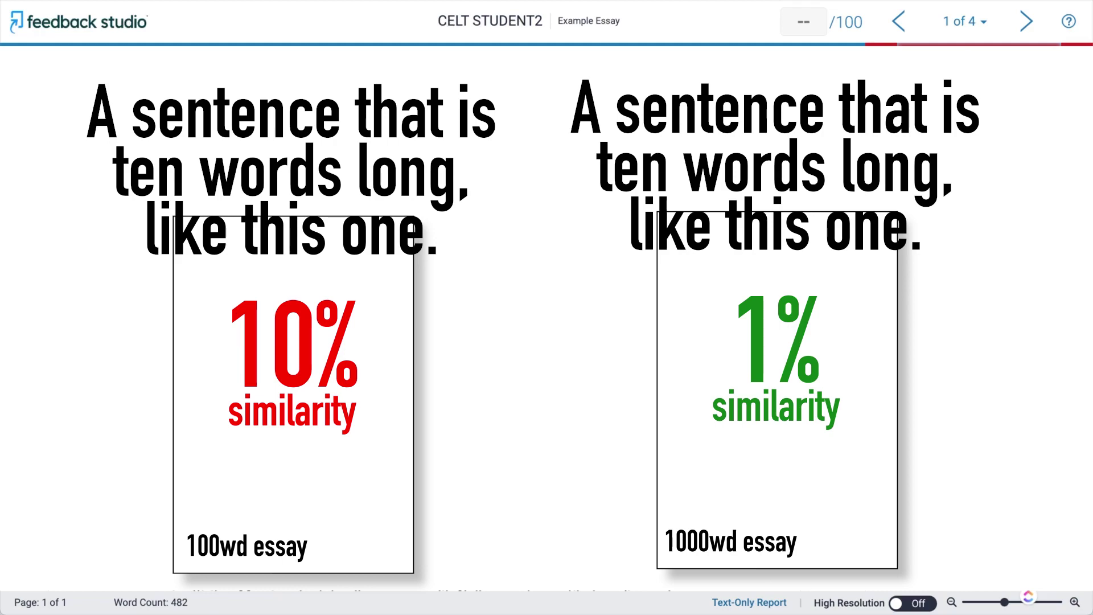
- Jump to the 46% journals.plos.org match and scroll through the essay's PLoS ONE reference list
{"action": "left_click", "coordinate": [970, 166]}
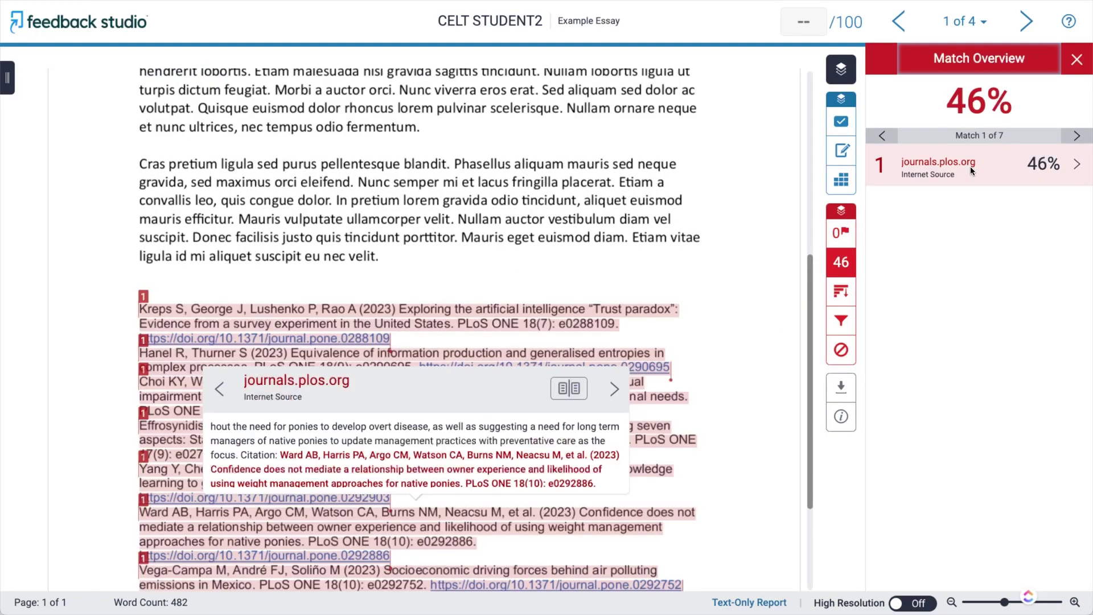
{"action": "scroll", "coordinate": [692, 272], "scroll_direction": "down", "scroll_amount": 3}
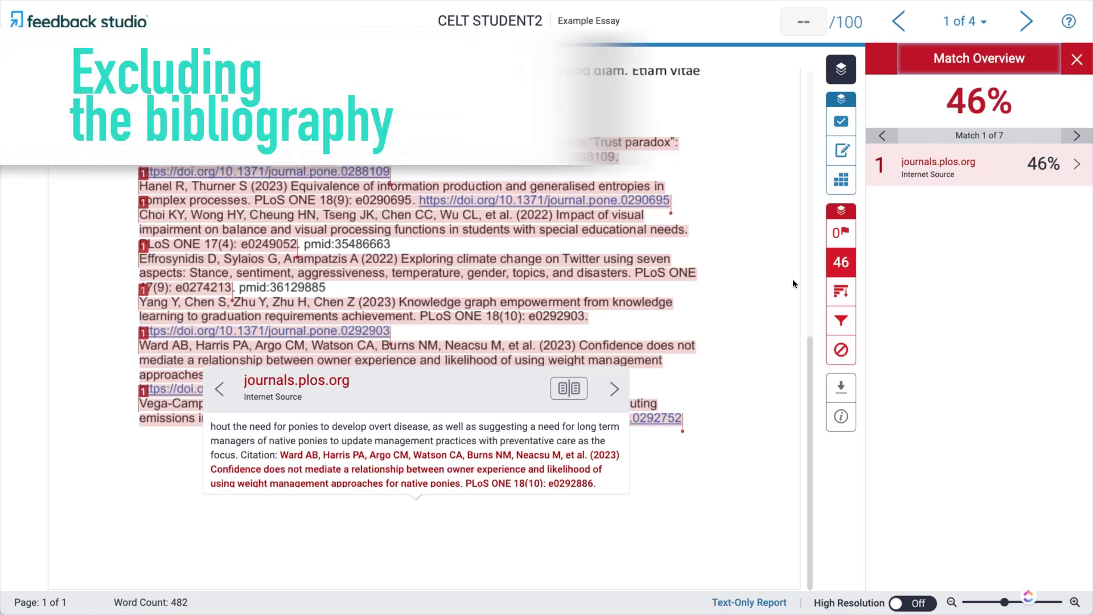
- Exclude the bibliography from this essay's matches, bringing its similarity down to 0%
{"action": "left_click", "coordinate": [845, 320]}
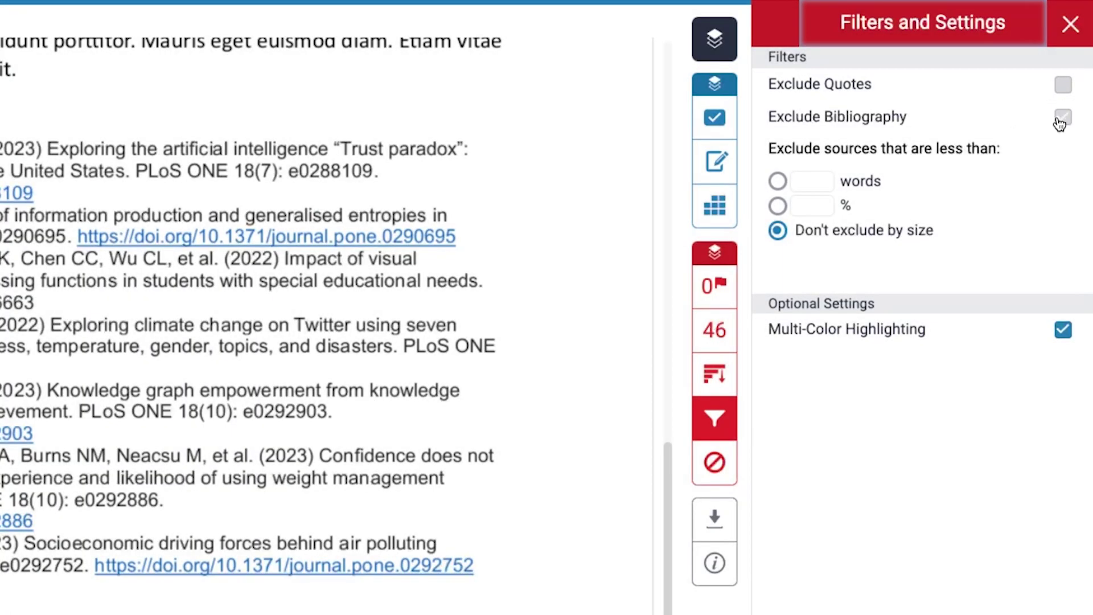
{"action": "left_click", "coordinate": [1062, 117]}
{"action": "left_click", "coordinate": [847, 548]}
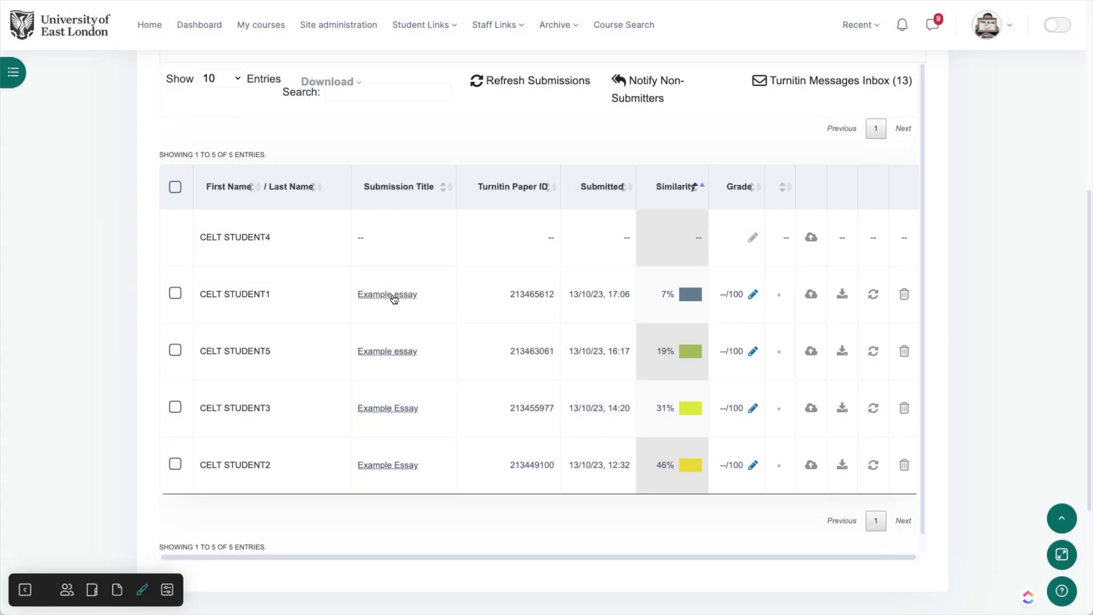
- Open the Example Essay submission showing 7% similarity from the Moodle inbox
{"action": "left_click", "coordinate": [392, 295]}
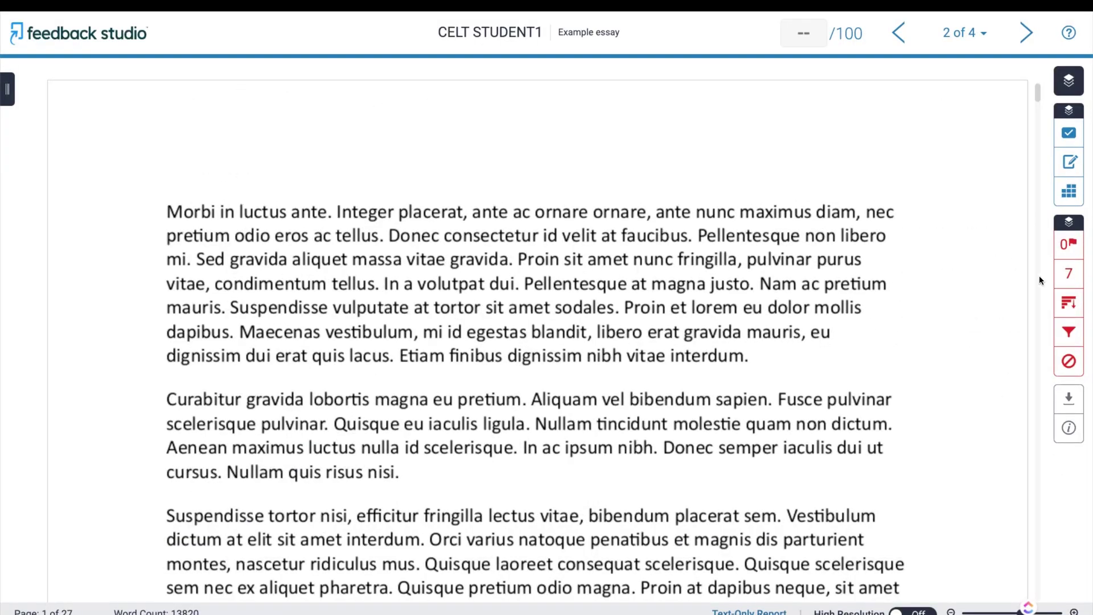
- Open the 7% essay's Match Overview and jump to its pt.scribd.com match
{"action": "left_click", "coordinate": [1066, 276]}
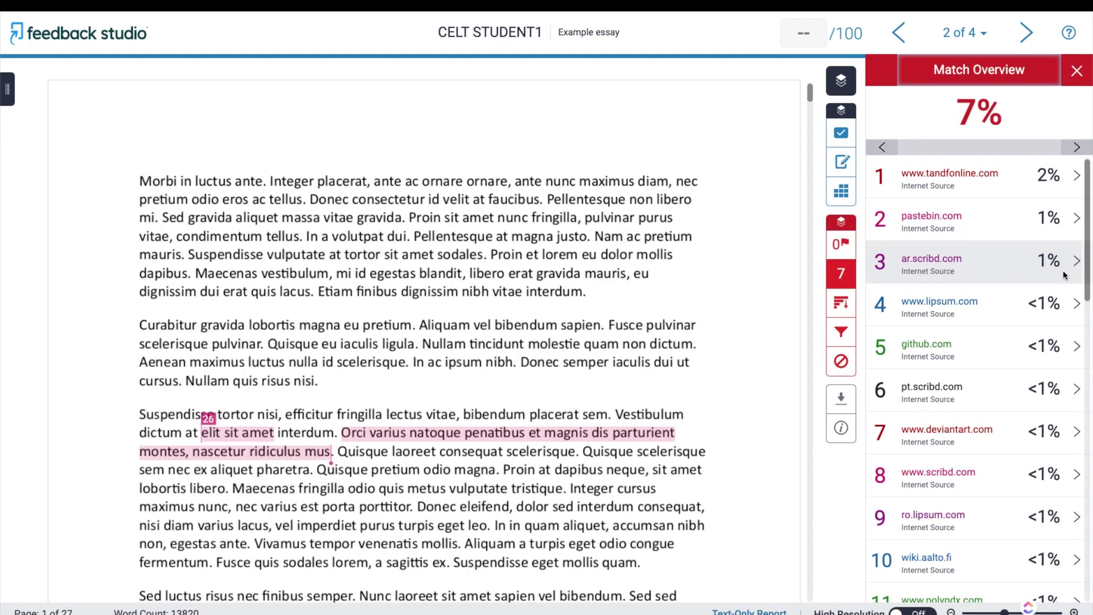
{"action": "scroll", "coordinate": [1013, 299], "scroll_direction": "down", "scroll_amount": 1}
{"action": "scroll", "coordinate": [1013, 299], "scroll_direction": "down", "scroll_amount": 1}
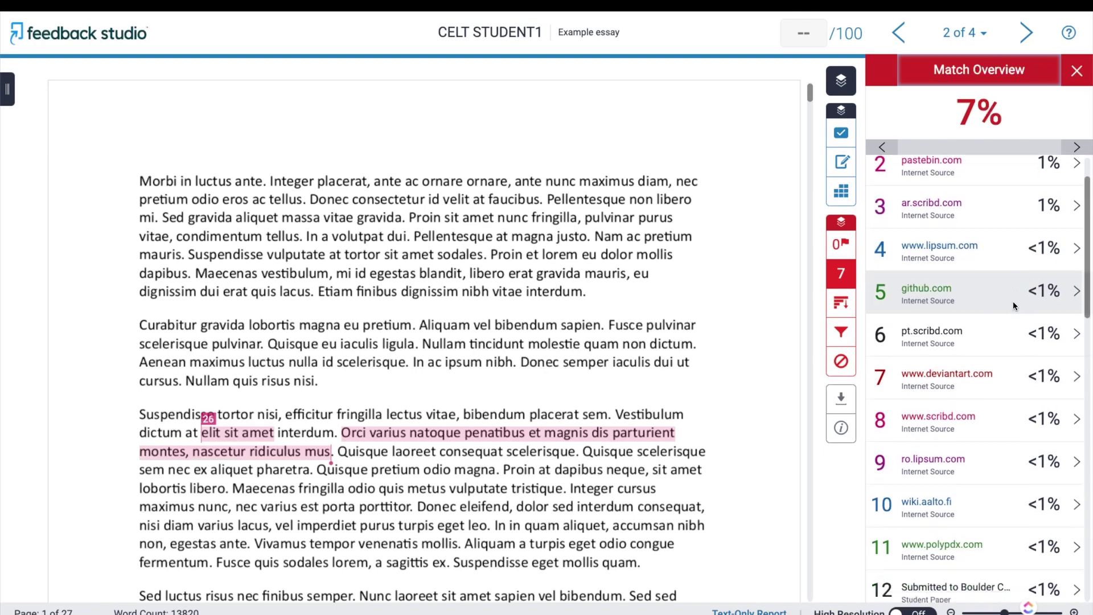
{"action": "left_click", "coordinate": [975, 331]}
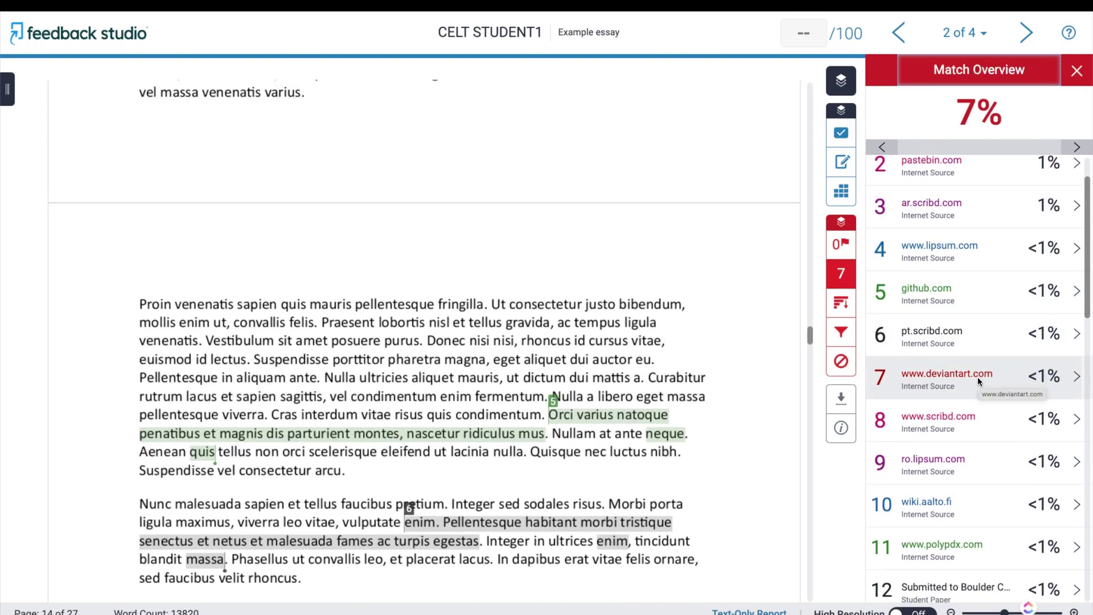
- Jump to the top tandfonline.com match and view match 1's source text
{"action": "scroll", "coordinate": [976, 376], "scroll_direction": "up", "scroll_amount": 1}
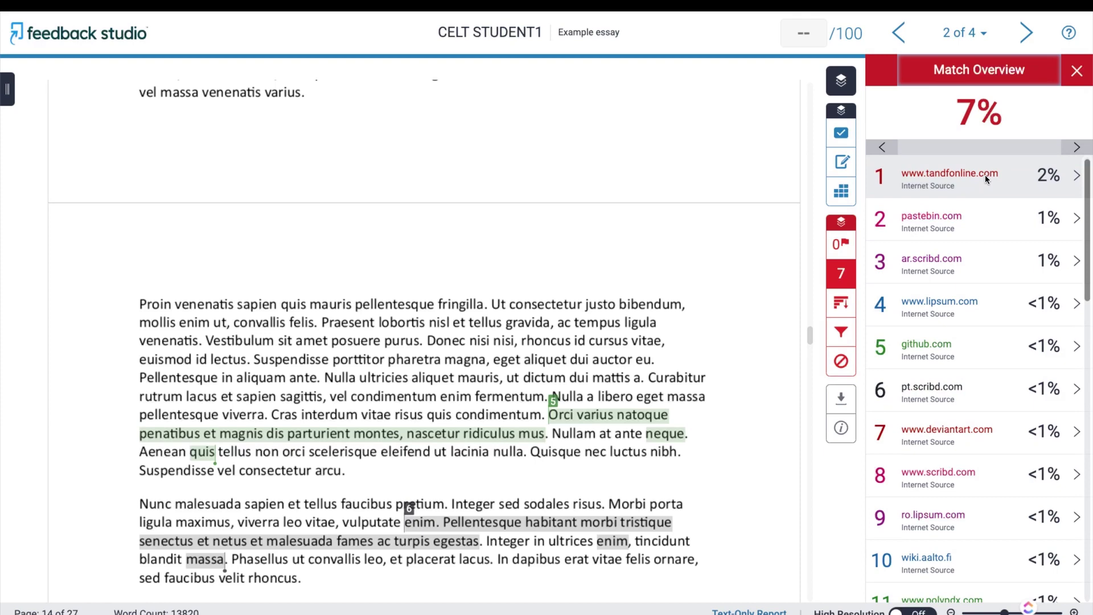
{"action": "left_click", "coordinate": [984, 174]}
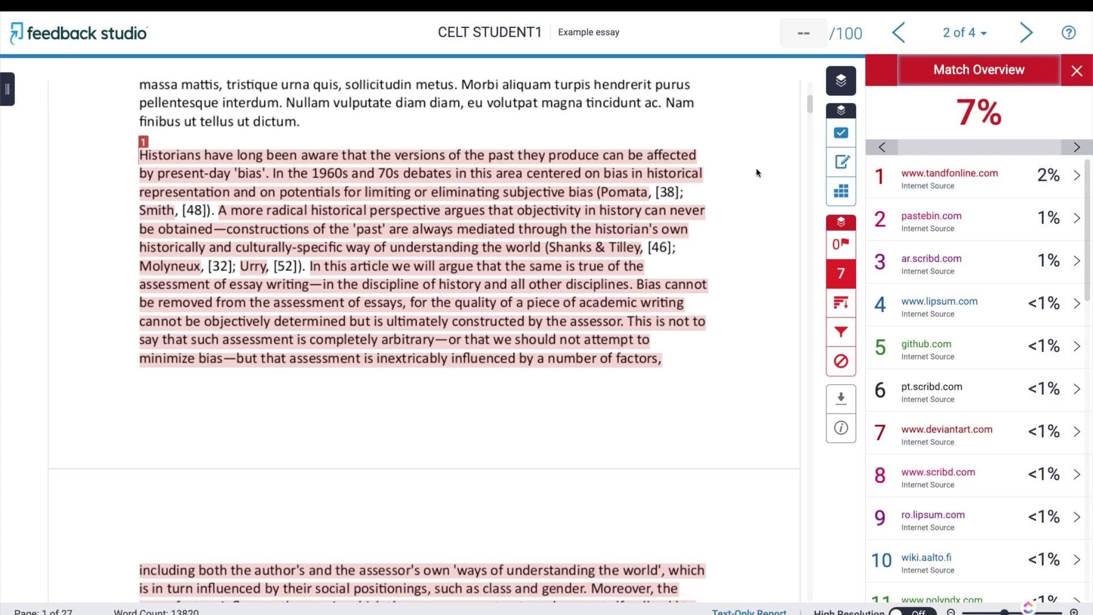
{"action": "left_click", "coordinate": [145, 139]}
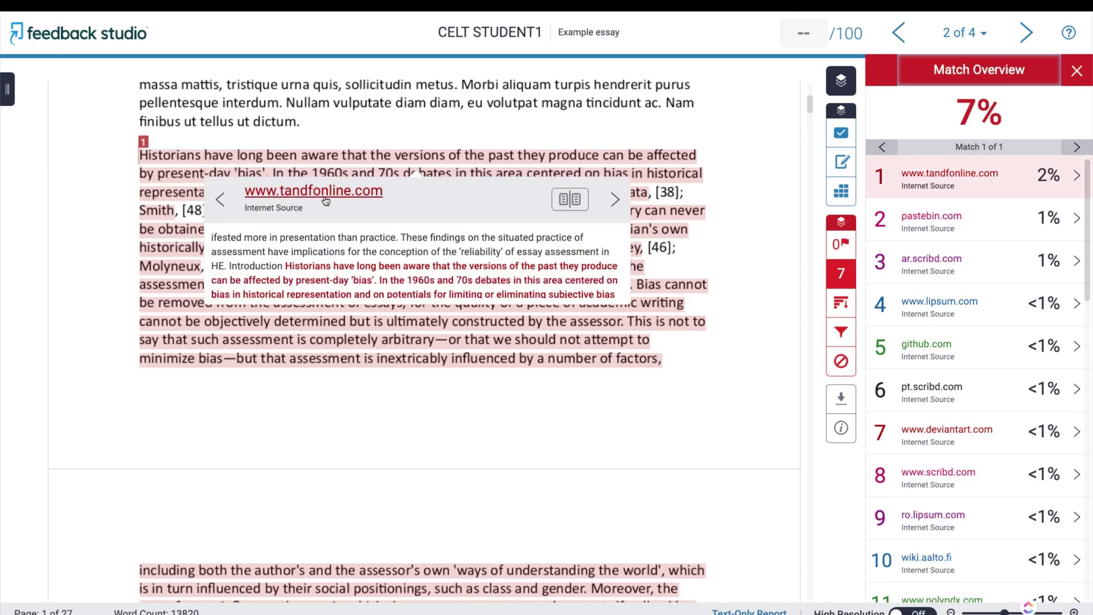
- Open the matched tandfonline.com article page, then close it to return to Feedback Studio
{"action": "left_click", "coordinate": [327, 199]}
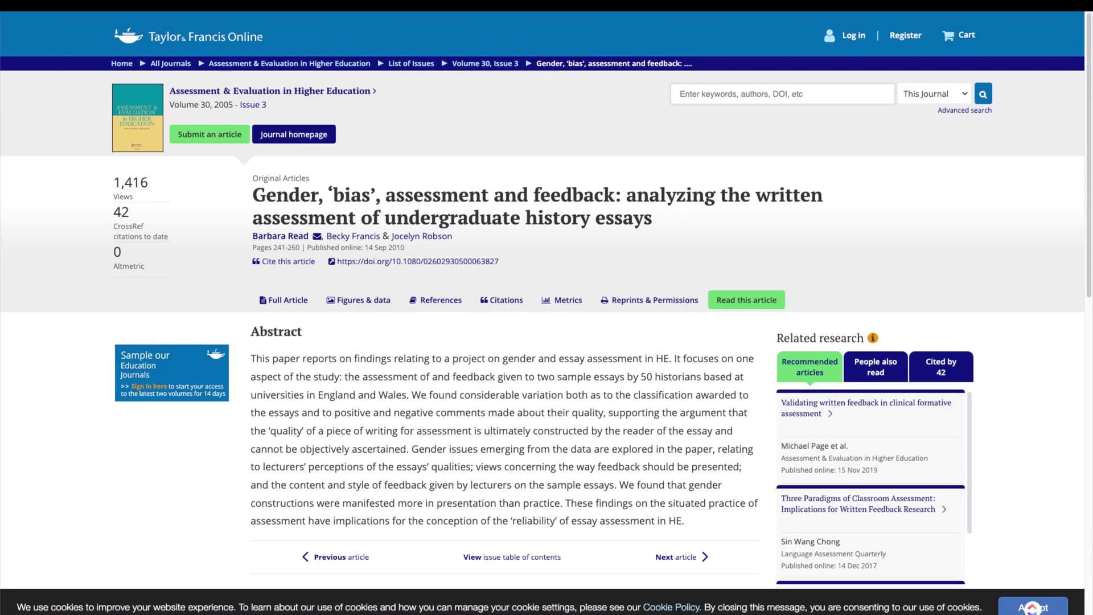
{"action": "key", "text": "ctrl+w"}
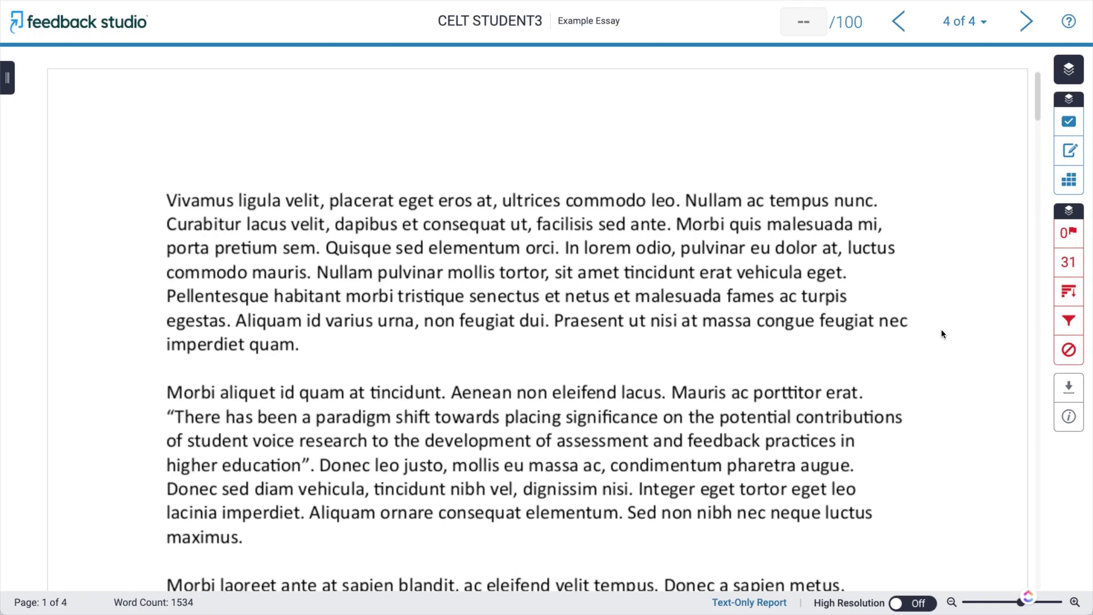
- Show the 31% essay's Match Overview and scroll to the page 4 bibliography
{"action": "left_click", "coordinate": [1069, 262]}
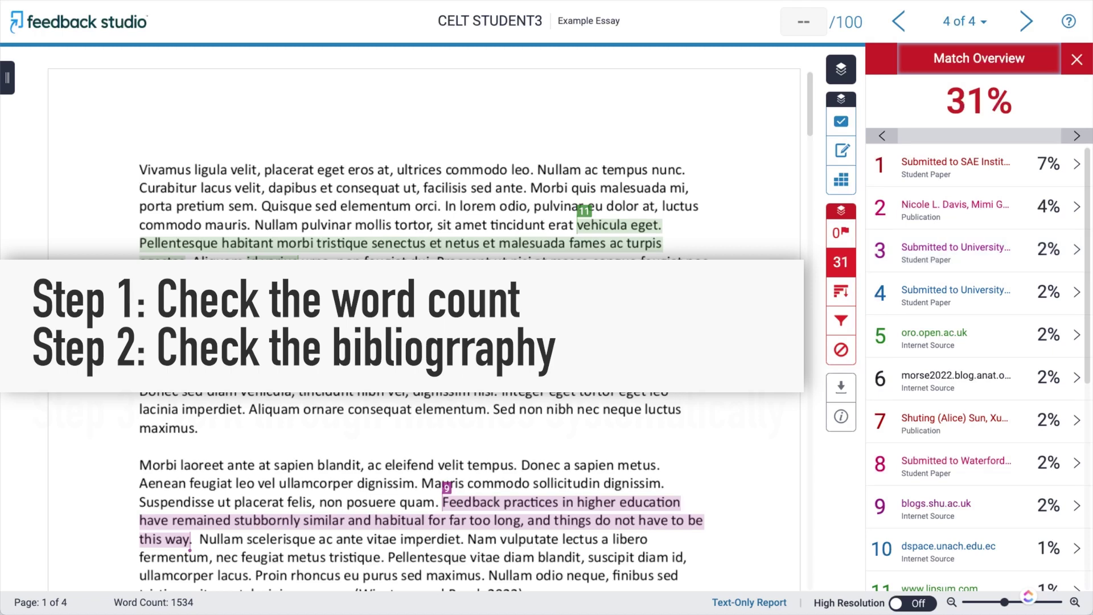
{"action": "left_click_drag", "start_coordinate": [809, 103], "coordinate": [806, 530]}
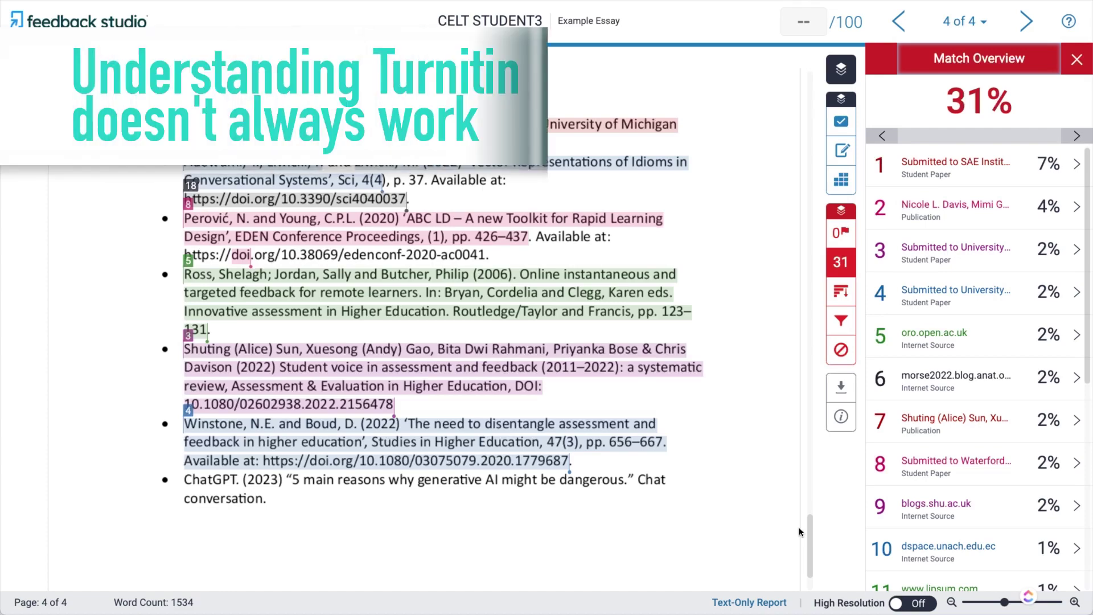
- Turn on Exclude Bibliography in the report filters and apply the change
{"action": "left_click", "coordinate": [840, 320]}
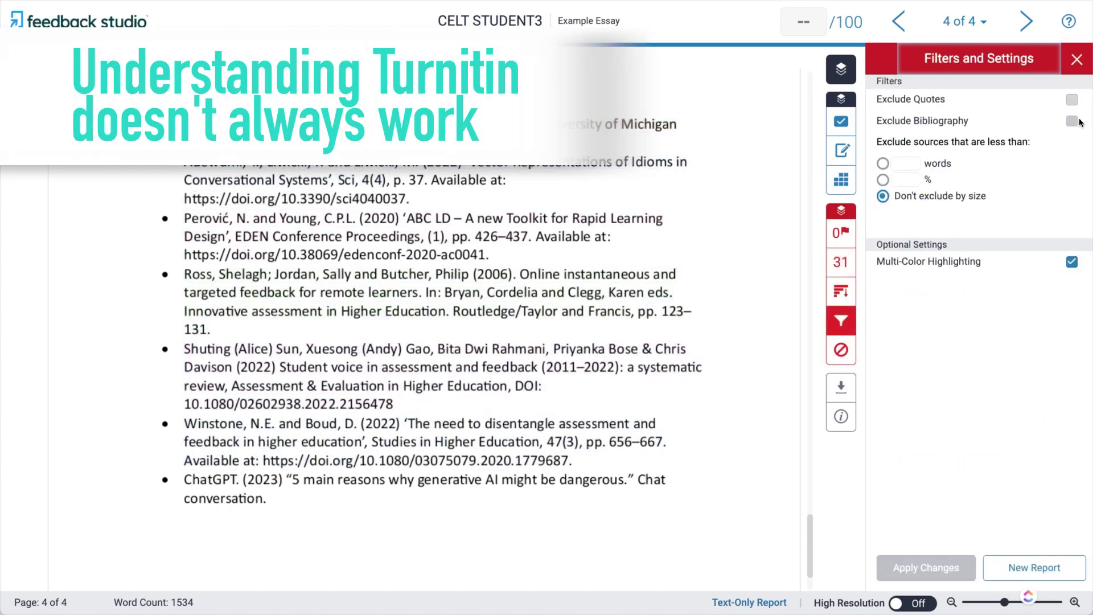
{"action": "left_click", "coordinate": [1072, 120]}
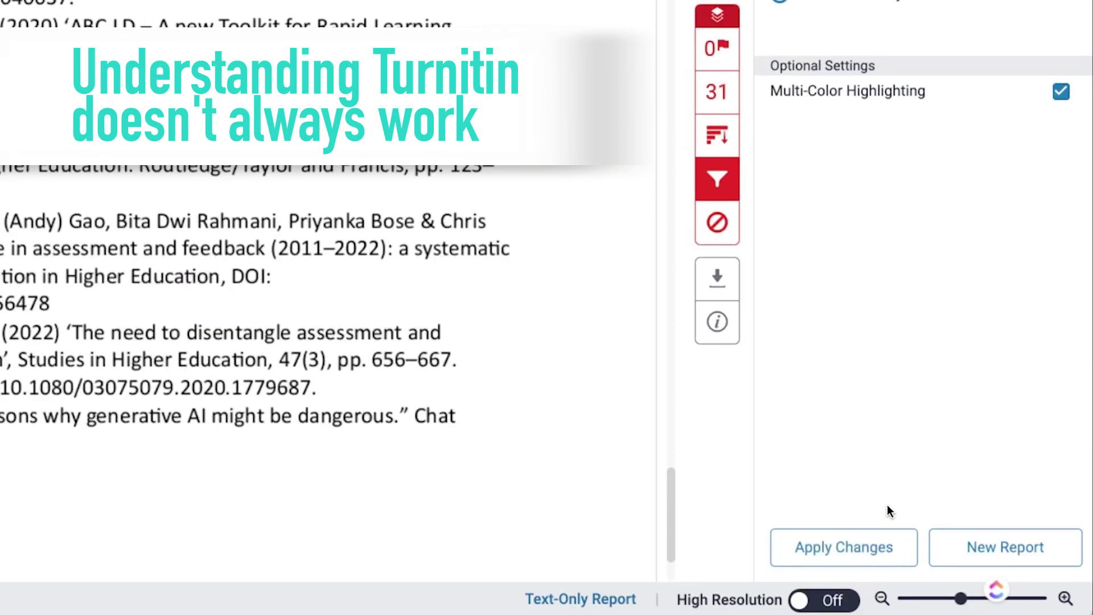
{"action": "left_click", "coordinate": [865, 547]}
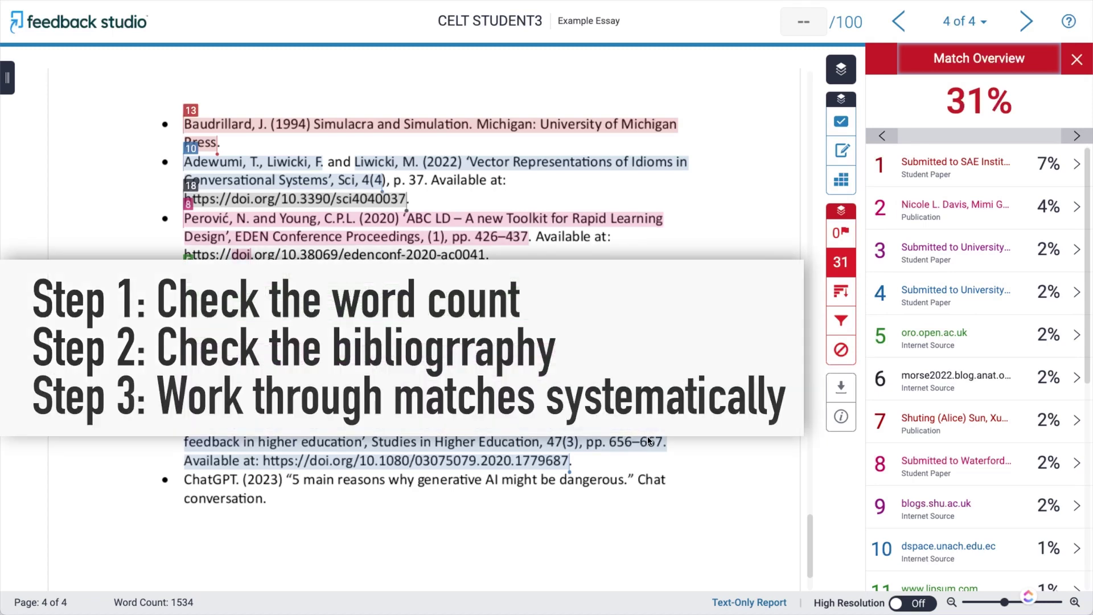
- From the essay's start, visit matches for sources 2, 3, oro.open.ac.uk and 8, and preview match 11
{"action": "key", "text": "Home"}
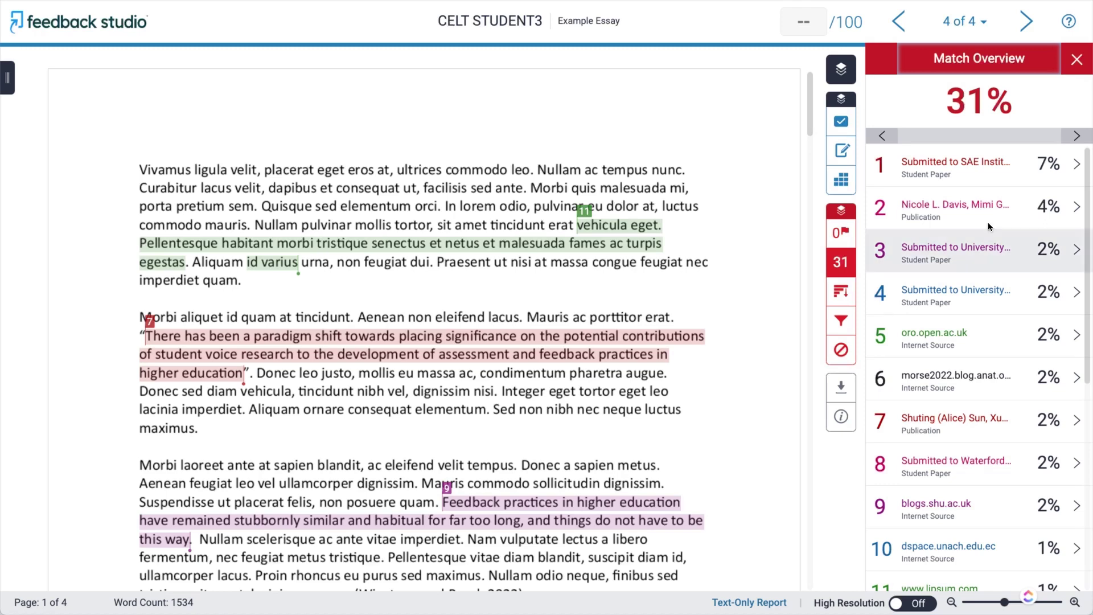
{"action": "left_click", "coordinate": [980, 205]}
{"action": "left_click", "coordinate": [983, 247]}
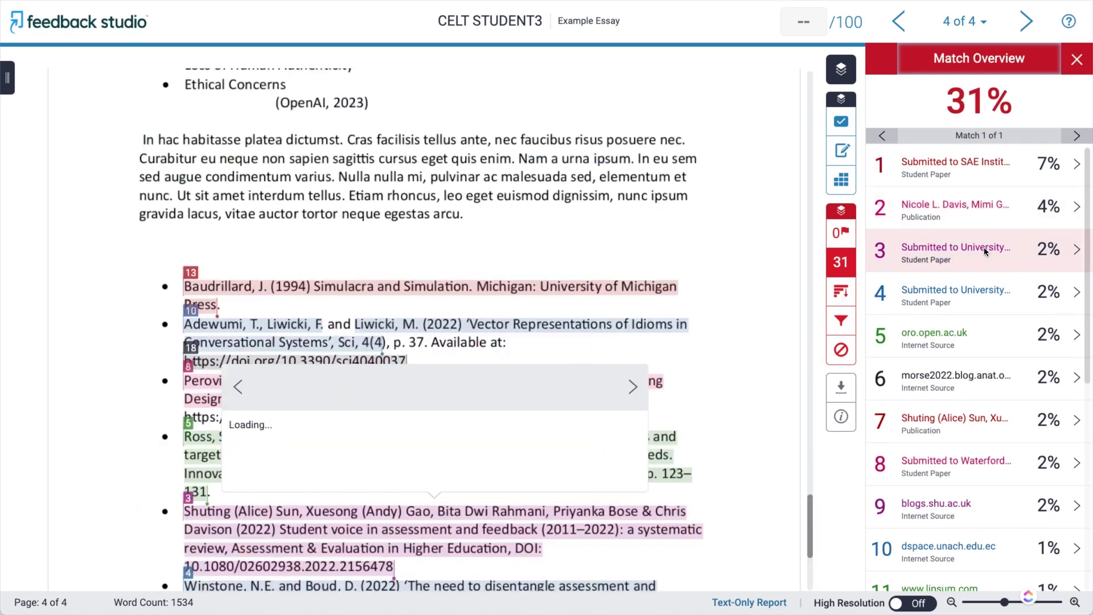
{"action": "left_click", "coordinate": [987, 332]}
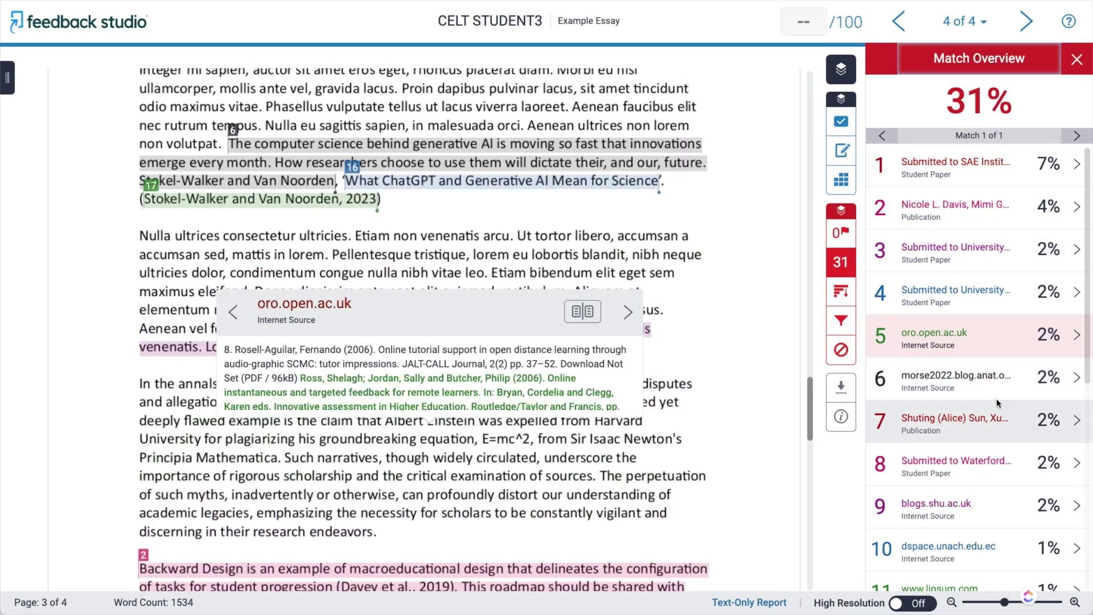
{"action": "left_click", "coordinate": [982, 468]}
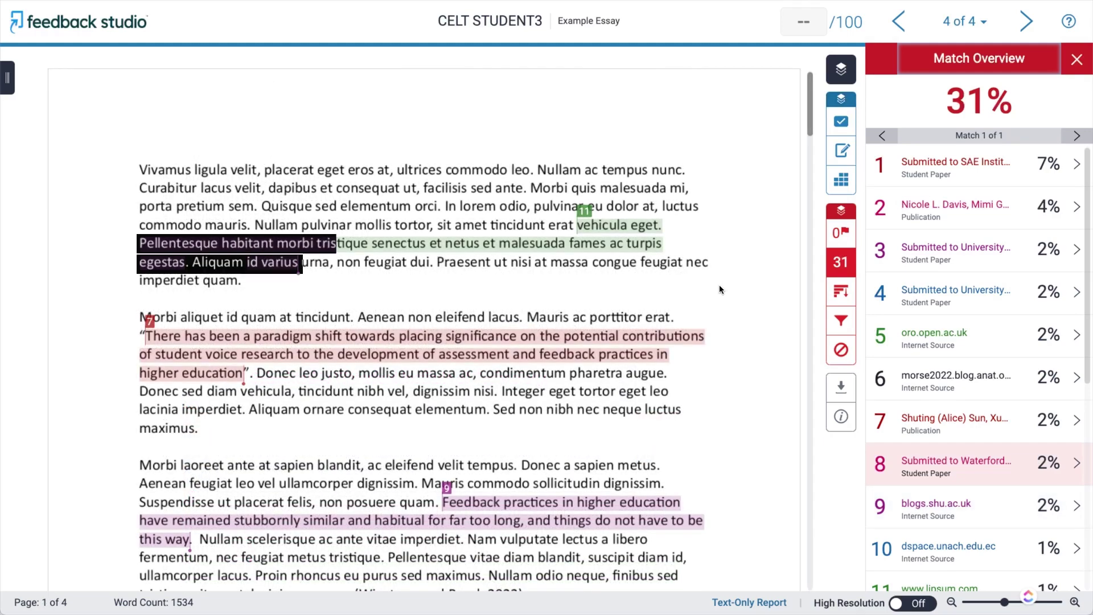
{"action": "left_click", "coordinate": [585, 214]}
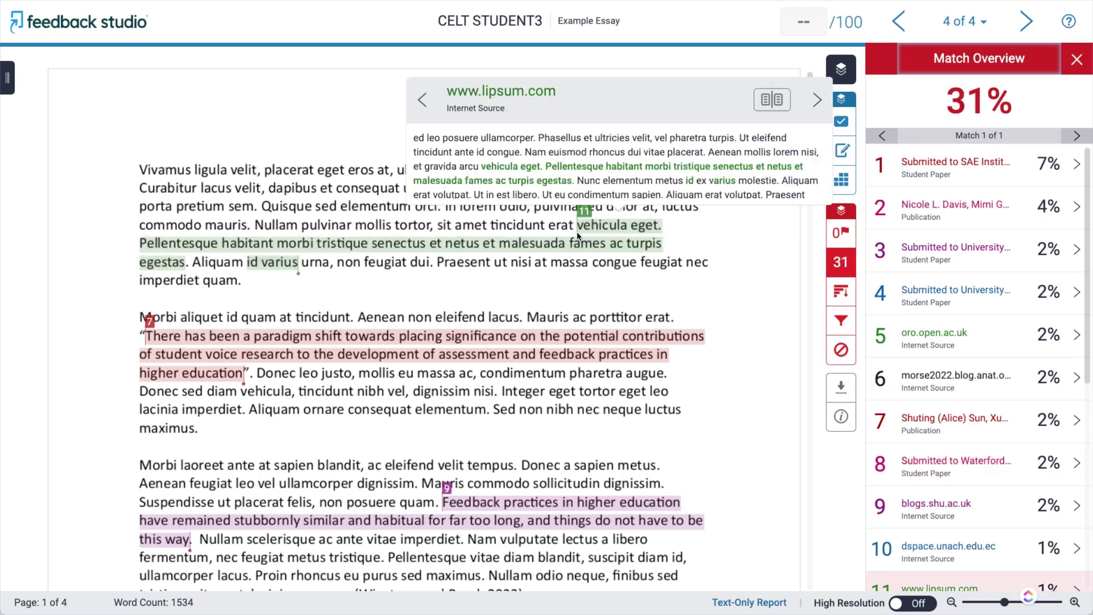
{"action": "left_click", "coordinate": [583, 258]}
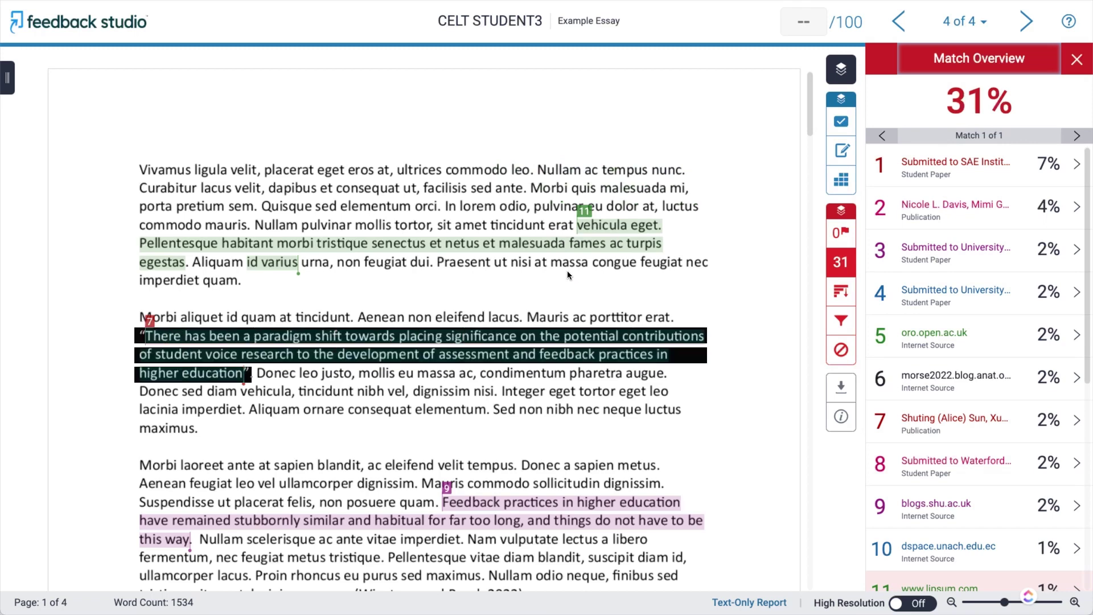
- Preview match 7's source, then select the quoted paradigm-shift passage through 'higher education'
{"action": "left_click", "coordinate": [149, 322]}
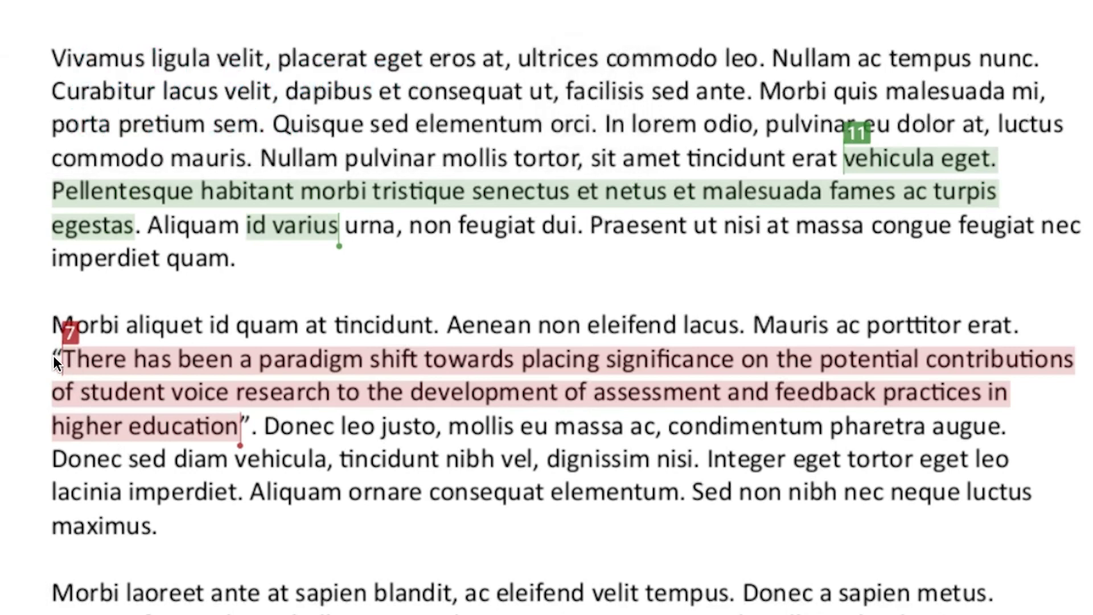
{"action": "left_click_drag", "start_coordinate": [54, 356], "coordinate": [246, 425]}
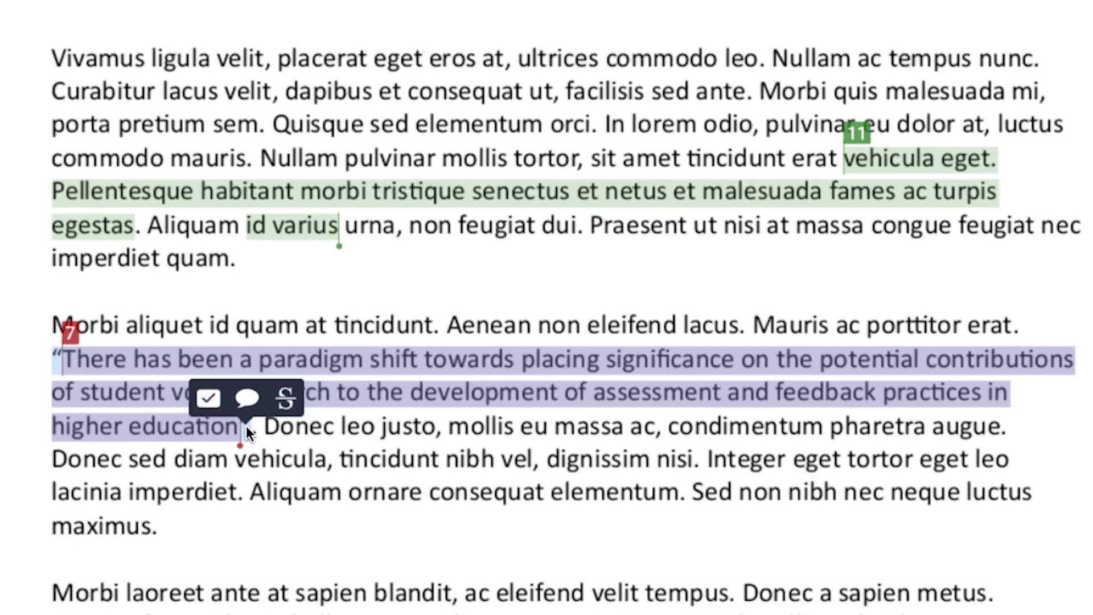
- Comment on the selected quote with pasted (Author, Year) citation feedback linking Moodle guidance
{"action": "left_click", "coordinate": [247, 397]}
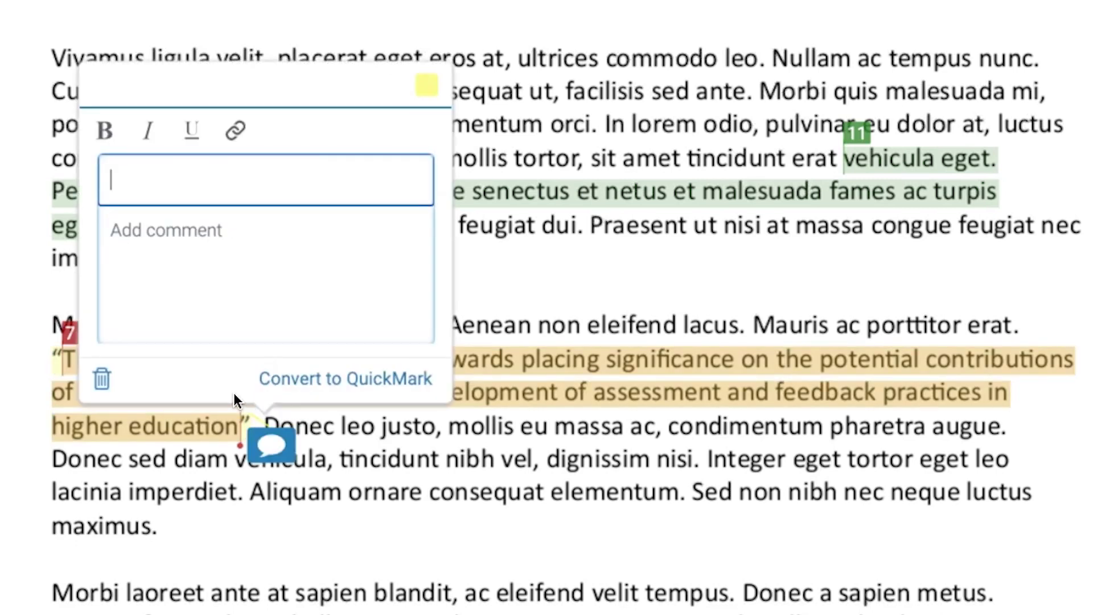
{"action": "key", "text": "ctrl+v"}
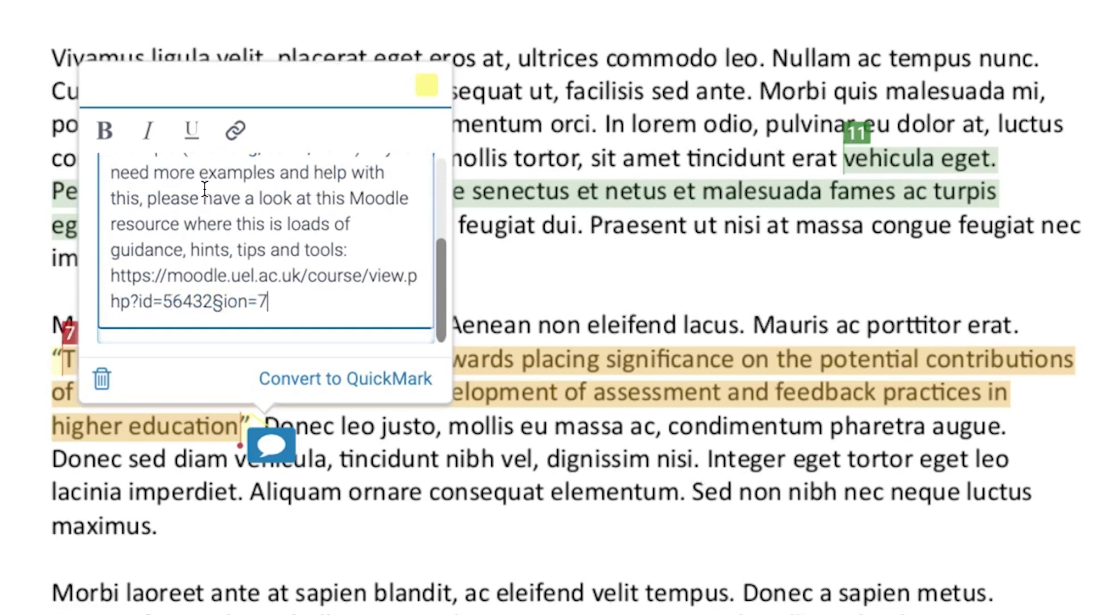
{"action": "scroll", "coordinate": [308, 246], "scroll_direction": "up", "scroll_amount": 3}
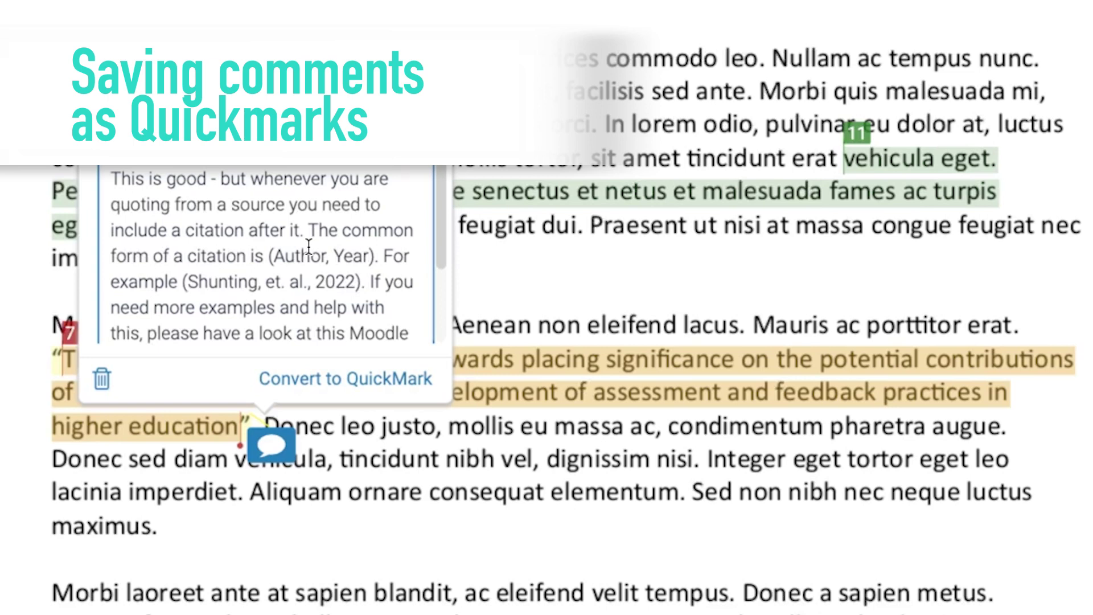
{"action": "scroll", "coordinate": [308, 246], "scroll_direction": "down", "scroll_amount": 3}
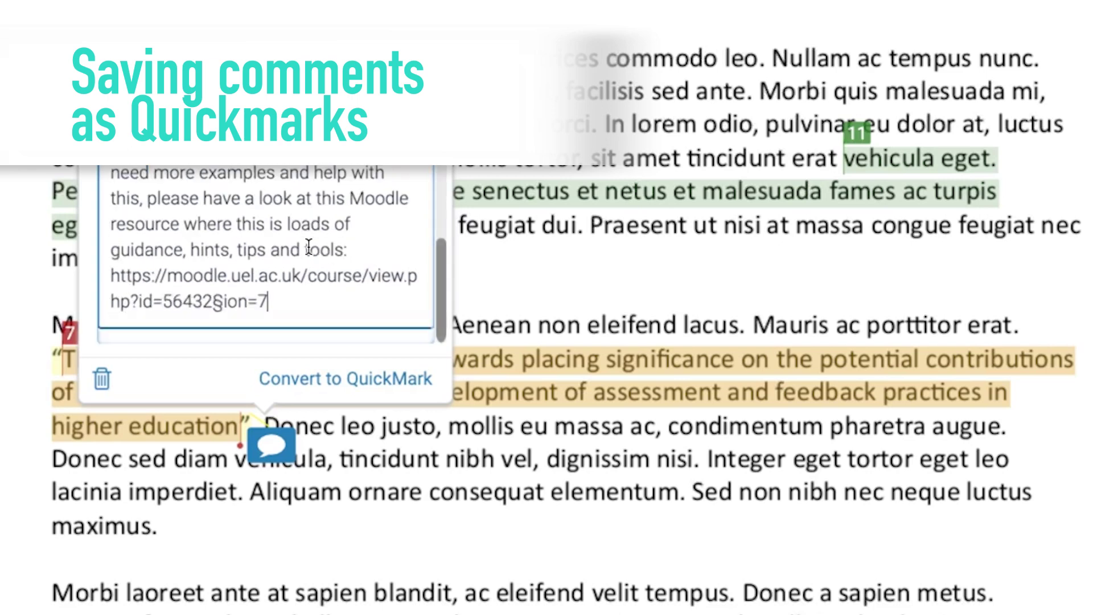
- Convert the comment into a Commonly Used QuickMark titled 'quote without citation'
{"action": "left_click", "coordinate": [351, 379]}
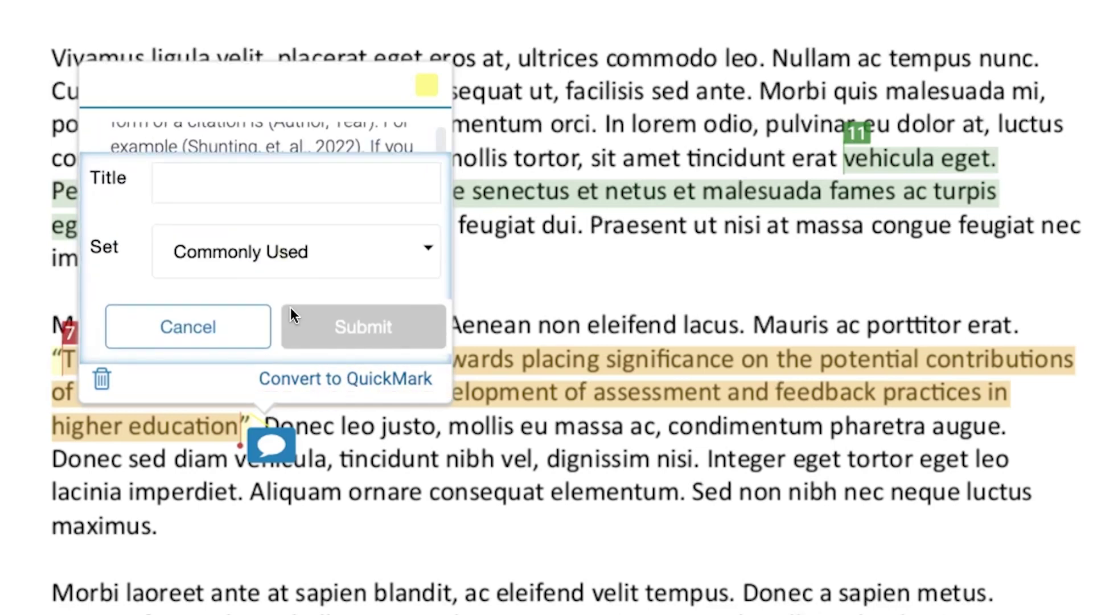
{"action": "left_click", "coordinate": [273, 182]}
{"action": "type", "text": "quote without citation"}
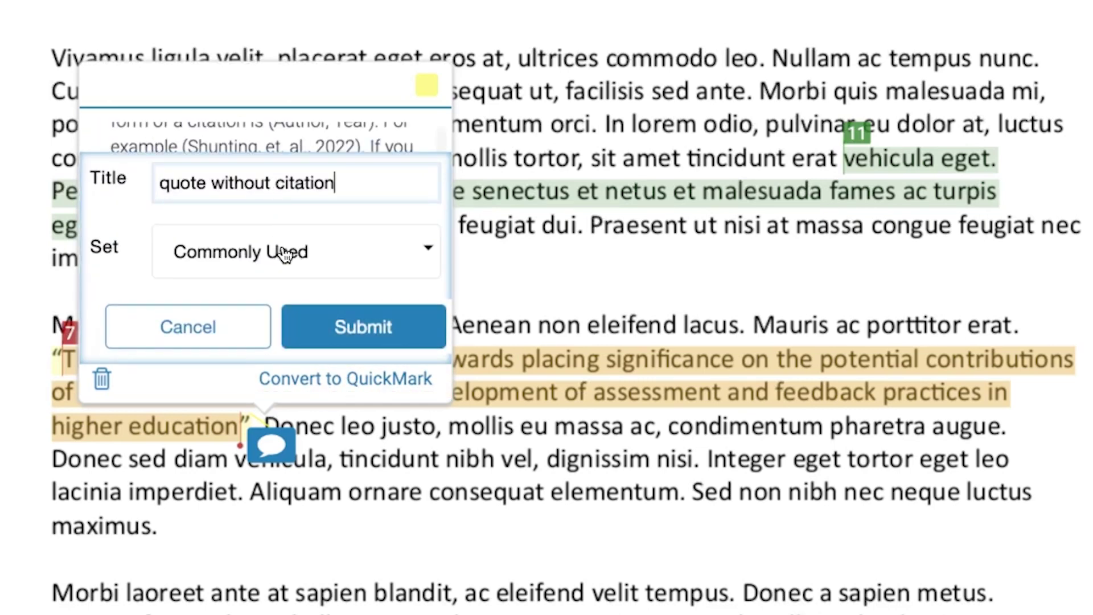
{"action": "left_click", "coordinate": [364, 328]}
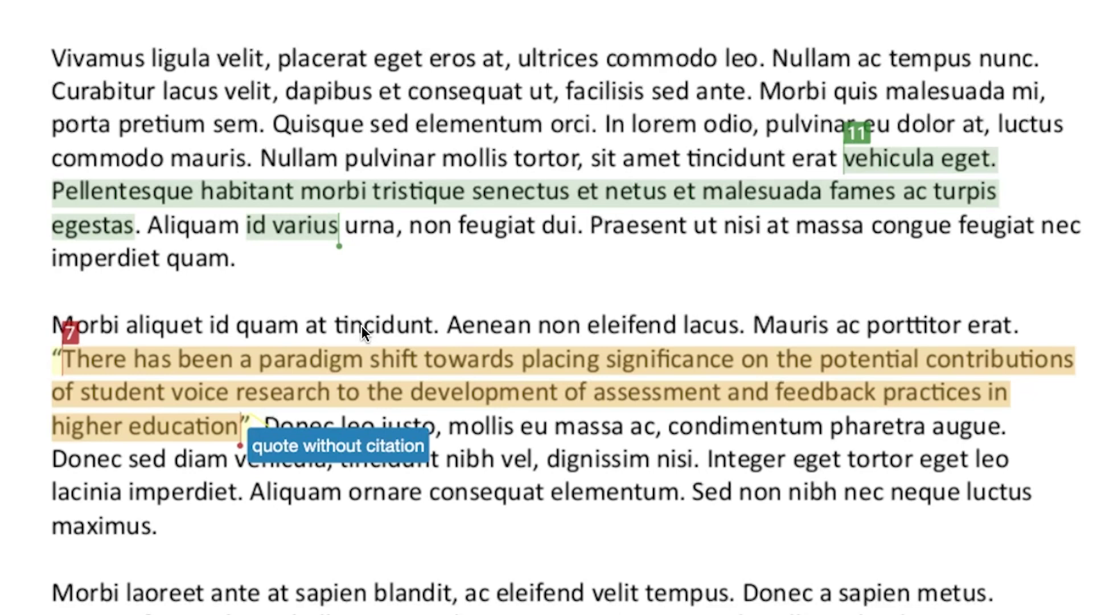
{"action": "scroll", "coordinate": [512, 370], "scroll_direction": "down", "scroll_amount": 8}
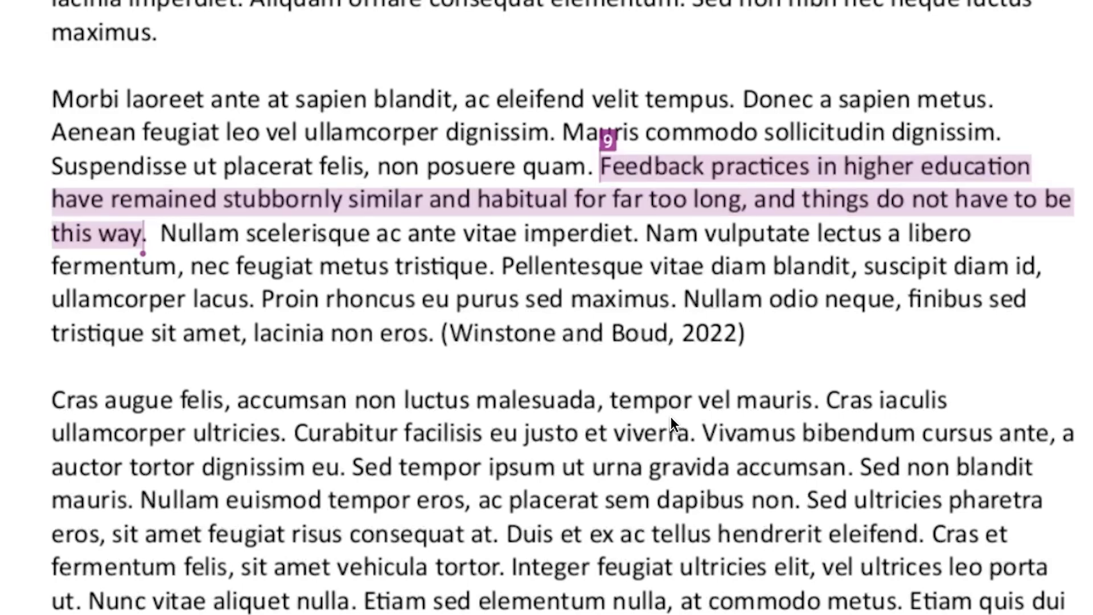
{"action": "left_click", "coordinate": [609, 137]}
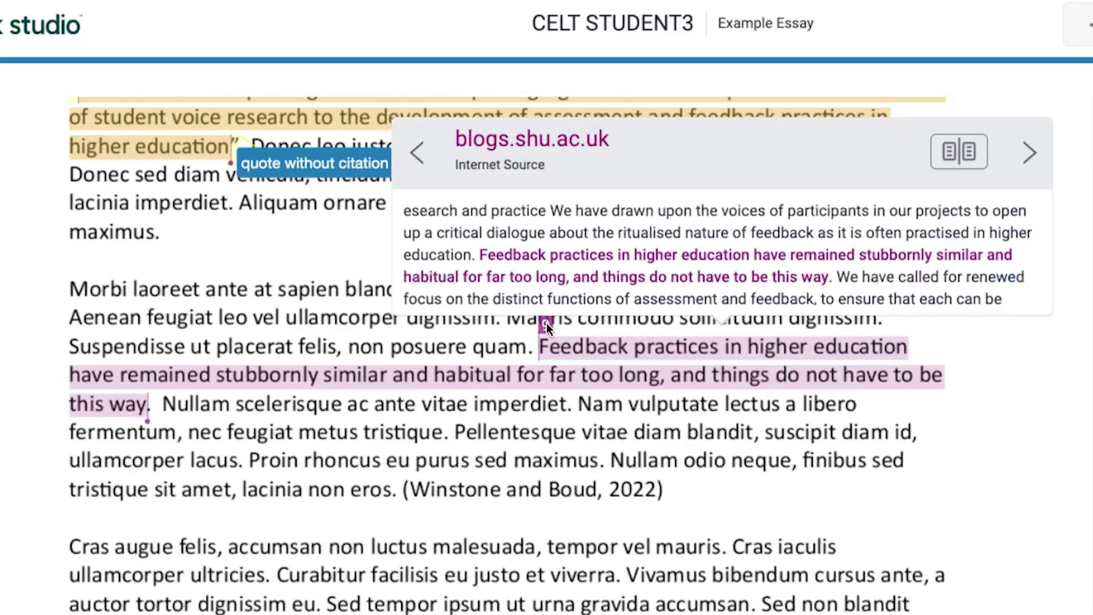
{"action": "left_click", "coordinate": [524, 137]}
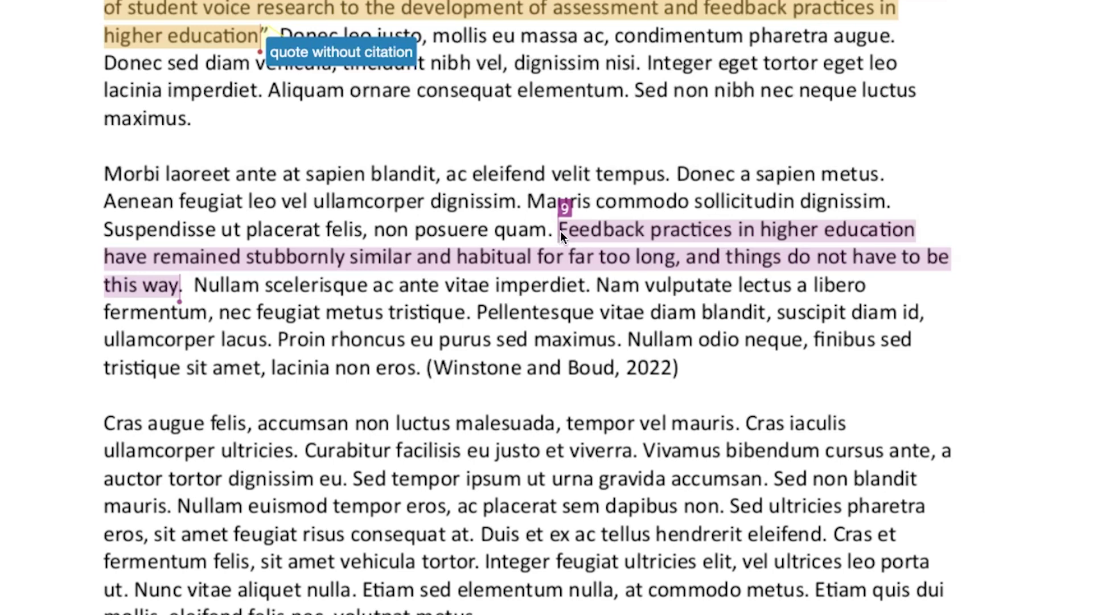
- Select the Feedback practices passage and paste the quotation-marks feedback as a comment
{"action": "left_click_drag", "start_coordinate": [560, 230], "coordinate": [176, 289]}
{"action": "left_click", "coordinate": [180, 265]}
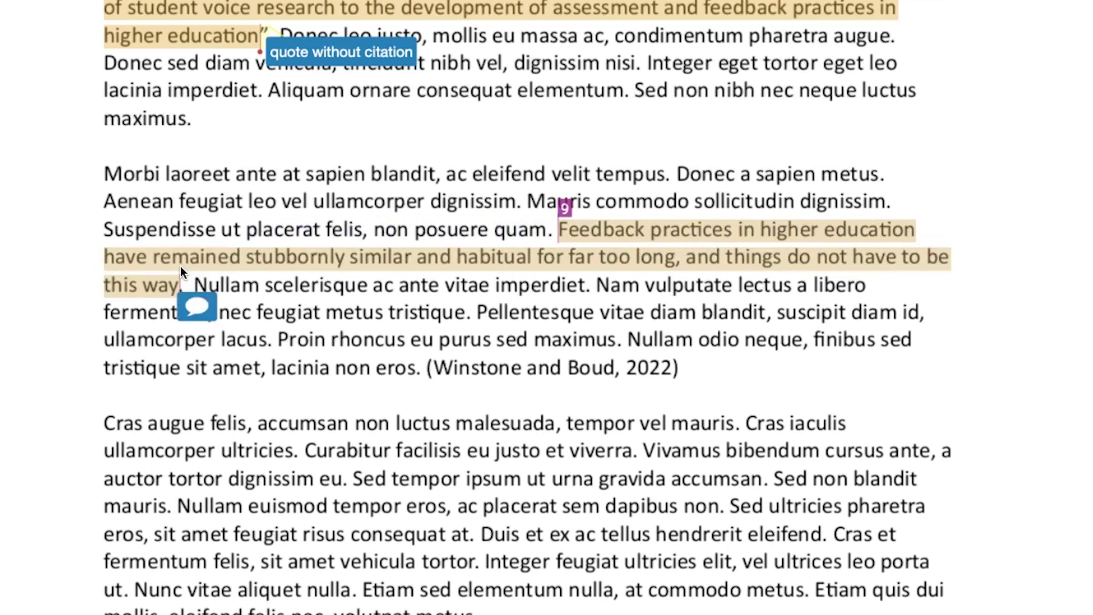
{"action": "type", "text": "You do need to ensure that you put \"quotation marks\" around the text that comes directly from another source. This makes it possible for your reader to see what has been written by you, and what has been written by someone else."}
{"action": "scroll", "coordinate": [198, 162], "scroll_direction": "up", "scroll_amount": 1}
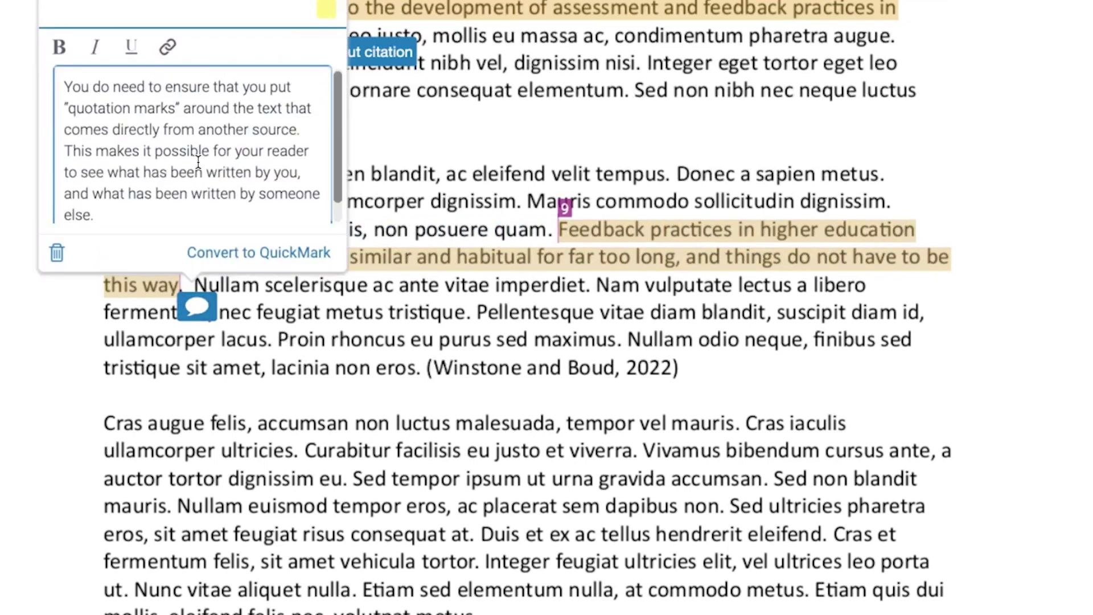
- Save the comment as a Commonly Used QuickMark titled 'missing quotation marks'
{"action": "left_click", "coordinate": [281, 253]}
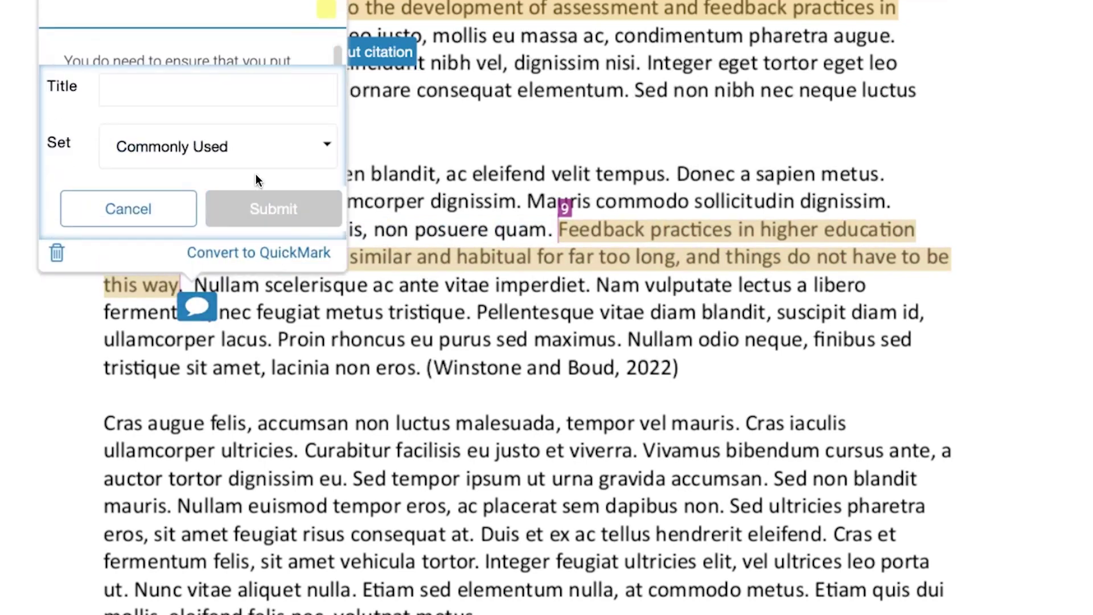
{"action": "left_click", "coordinate": [169, 96]}
{"action": "type", "text": "missing quotation marks"}
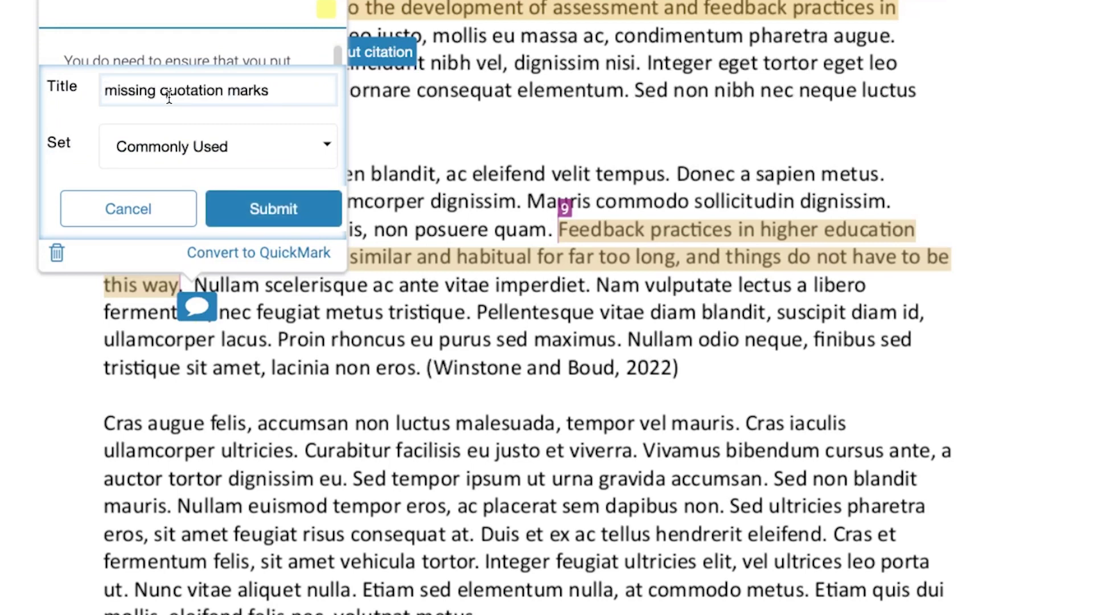
{"action": "left_click", "coordinate": [288, 216]}
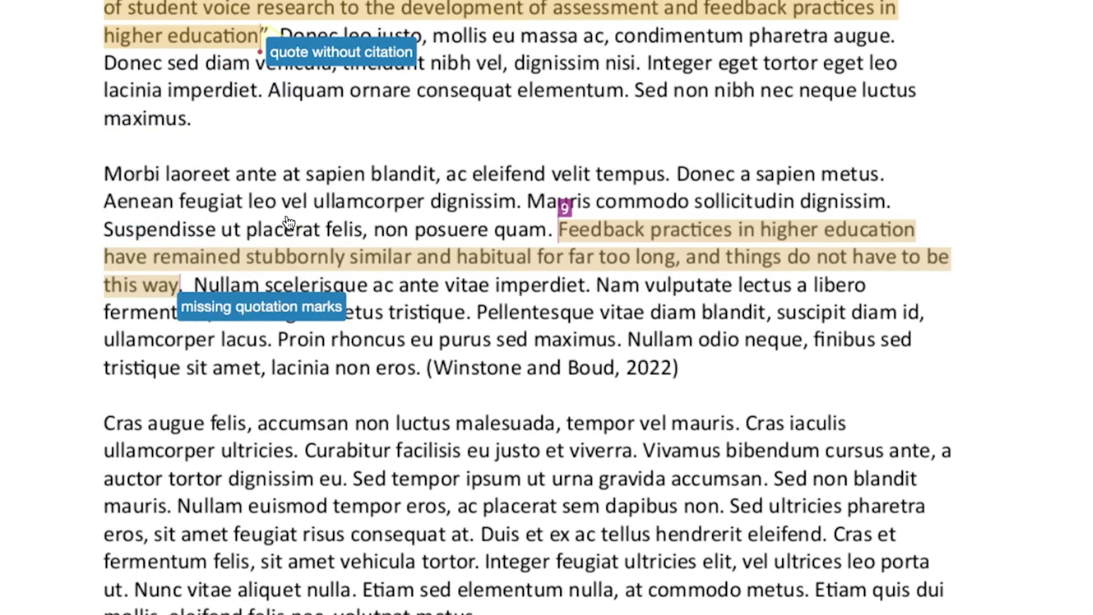
{"action": "scroll", "coordinate": [290, 223], "scroll_direction": "down", "scroll_amount": 20}
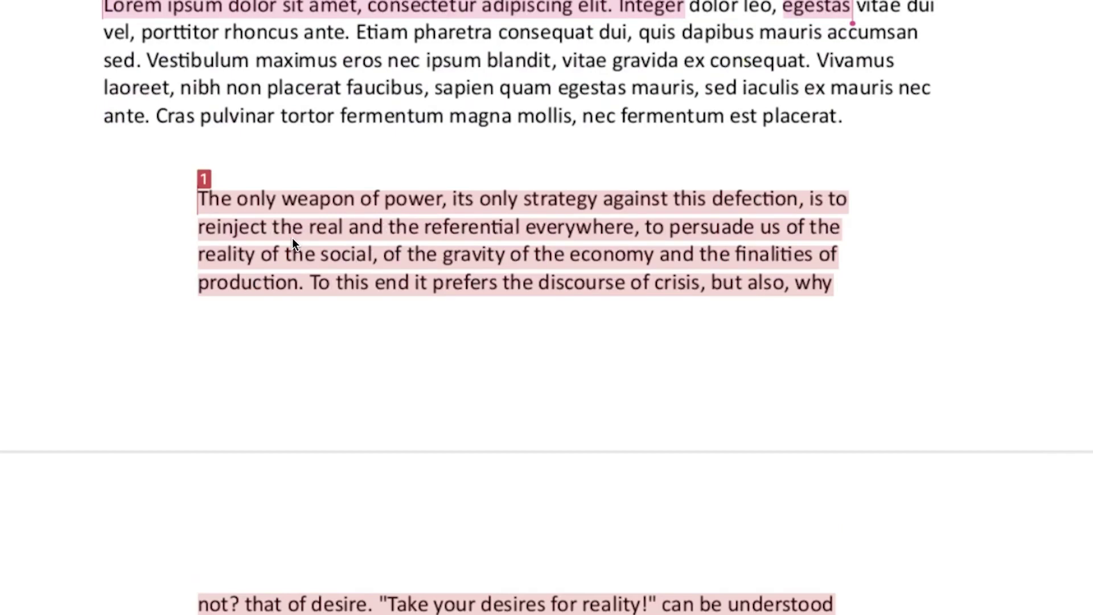
- Scroll down to the 'Integer mi sapien' paragraph with the generative AI quotation (match 6)
{"action": "scroll", "coordinate": [301, 244], "scroll_direction": "down", "scroll_amount": 3}
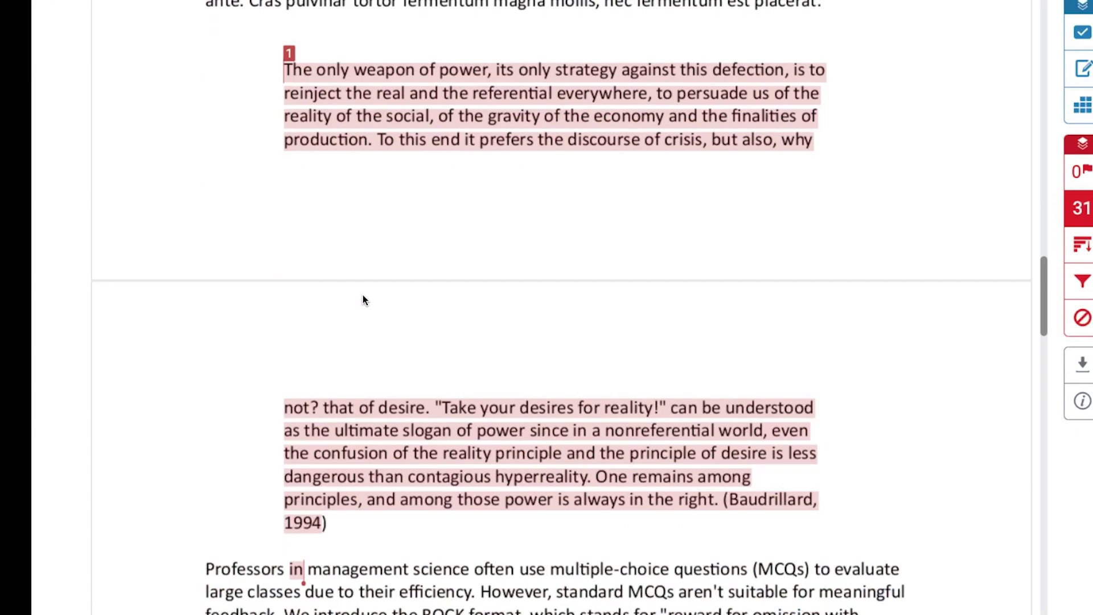
{"action": "scroll", "coordinate": [62, 257], "scroll_direction": "down", "scroll_amount": 7}
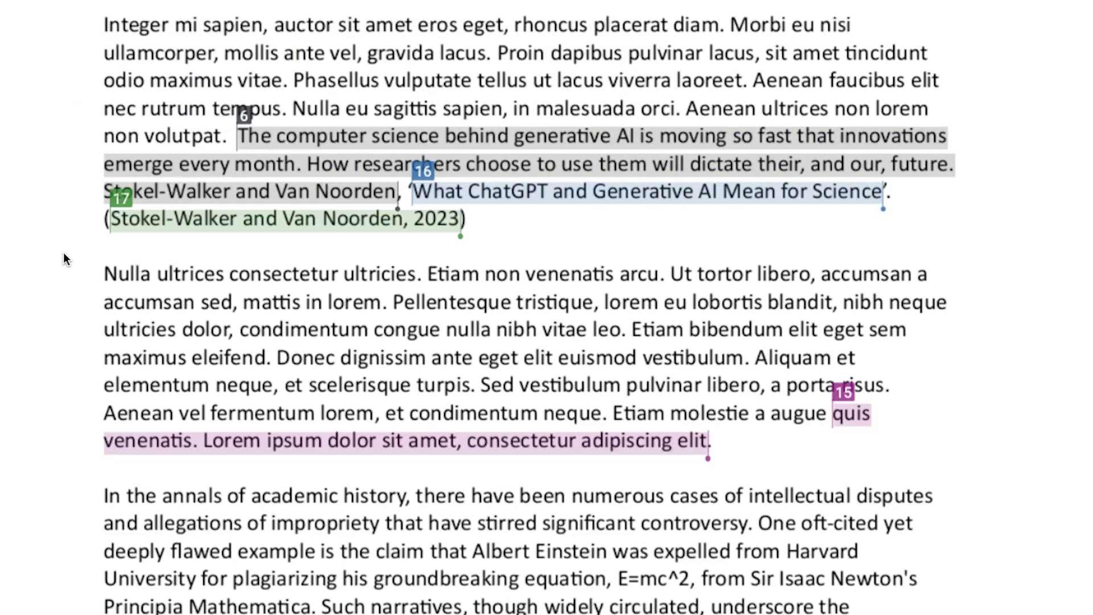
- Select the generative AI quotation and tag it with the 'missing quotation marks' QuickMark, searched as 'missing quot'
{"action": "left_click_drag", "start_coordinate": [237, 135], "coordinate": [395, 192]}
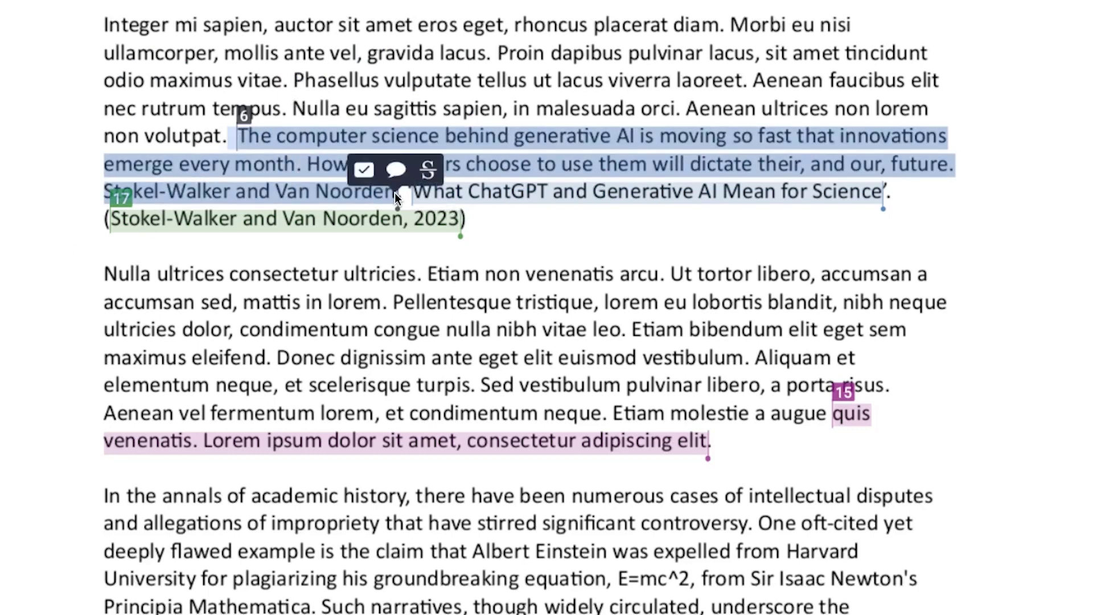
{"action": "left_click", "coordinate": [364, 170]}
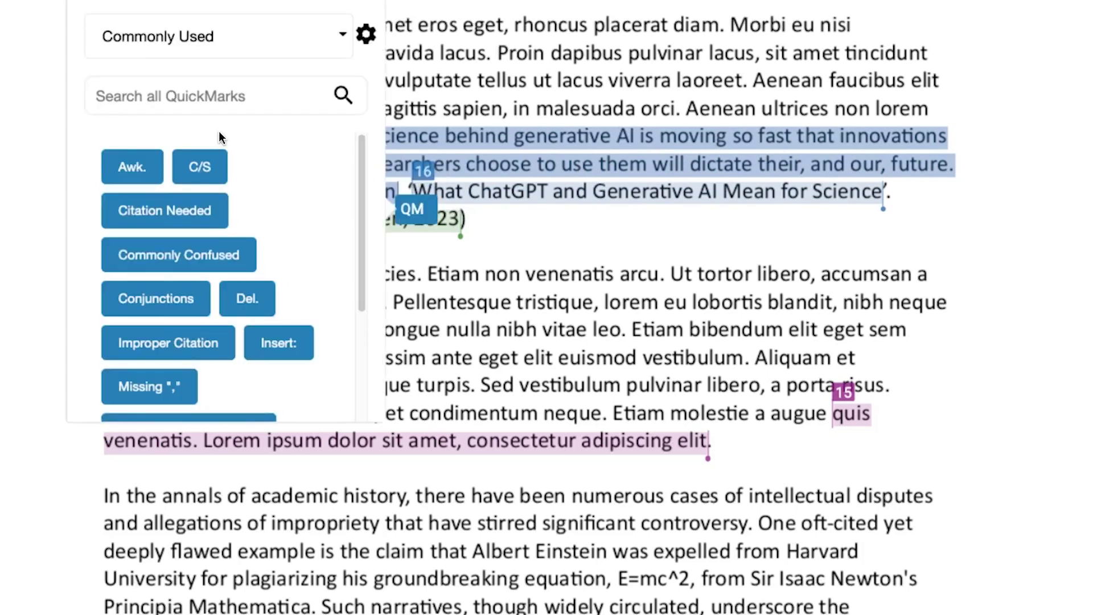
{"action": "left_click", "coordinate": [195, 95]}
{"action": "type", "text": "missing quot"}
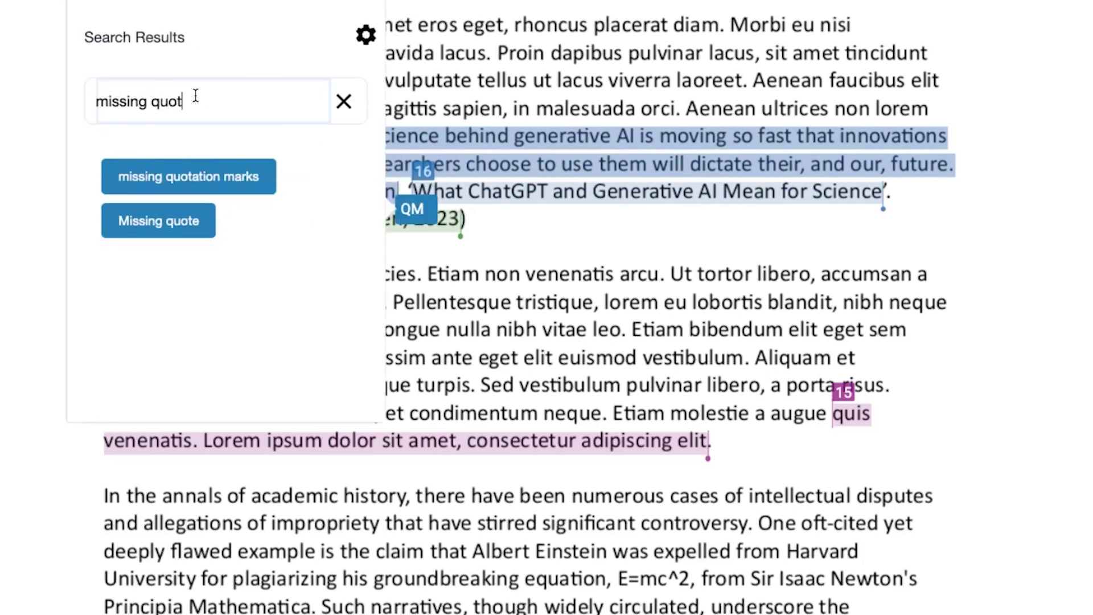
{"action": "left_click", "coordinate": [210, 181]}
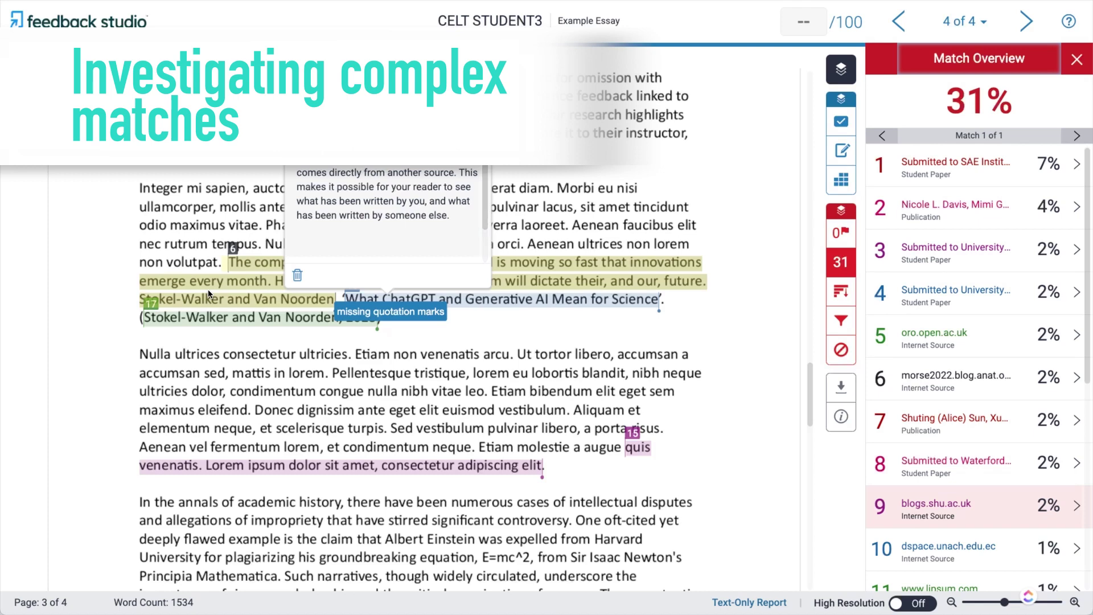
- Drag the 'missing quotation marks' label to the left margin and open match 6's morse2022.blog.anat.org.au source
{"action": "left_click_drag", "start_coordinate": [402, 311], "coordinate": [149, 237]}
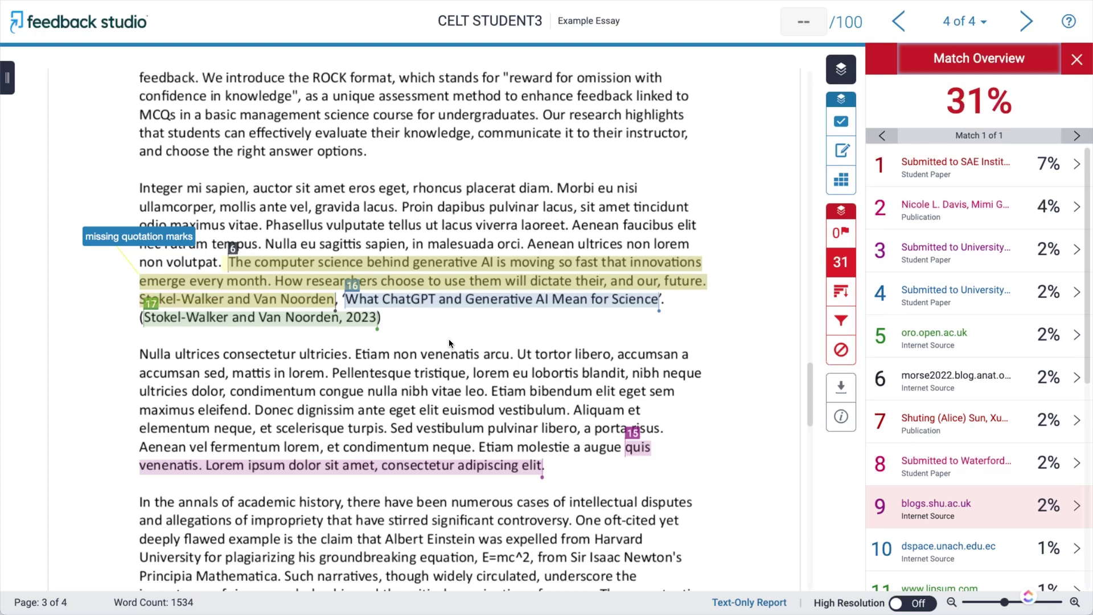
{"action": "left_click", "coordinate": [233, 248]}
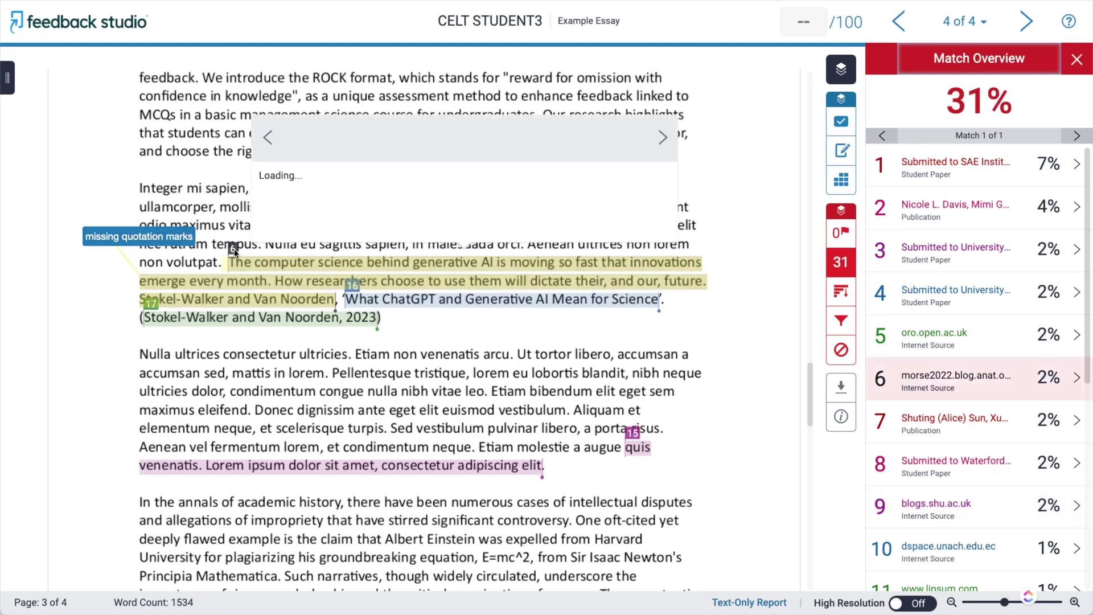
{"action": "left_click", "coordinate": [384, 124]}
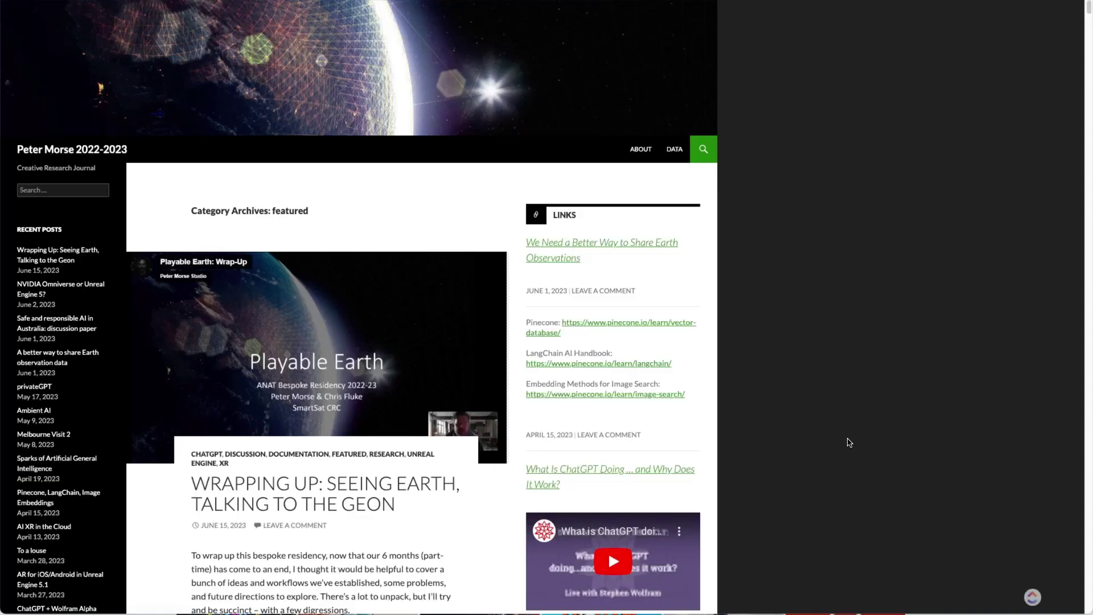
- Find 'the computer science behind' on the morse2022 blog page with Ctrl+F
{"action": "key", "text": "ctrl+f"}
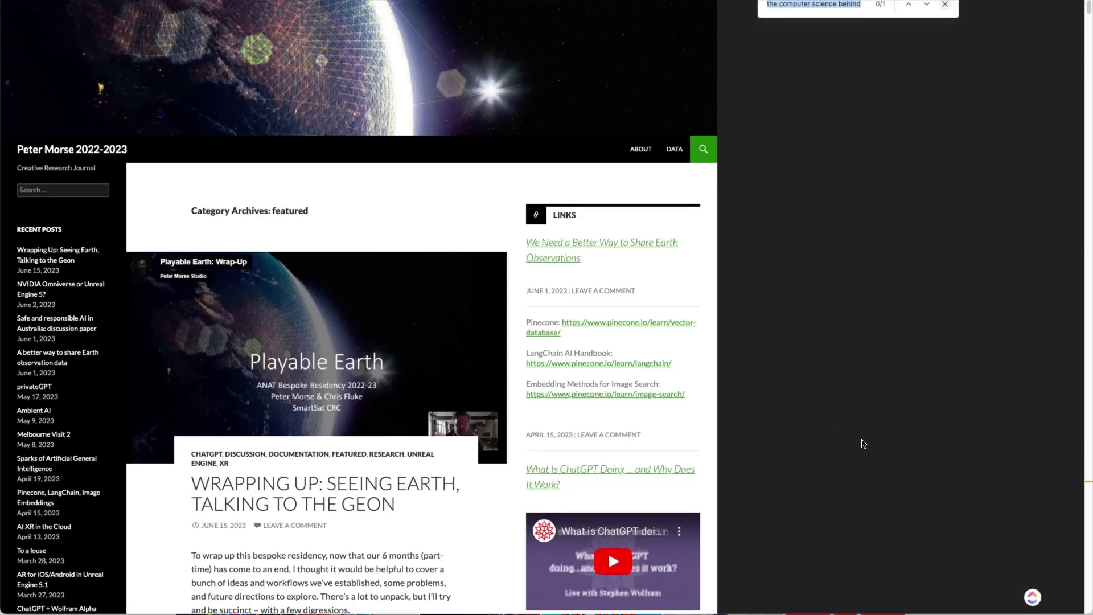
{"action": "key", "text": "Return"}
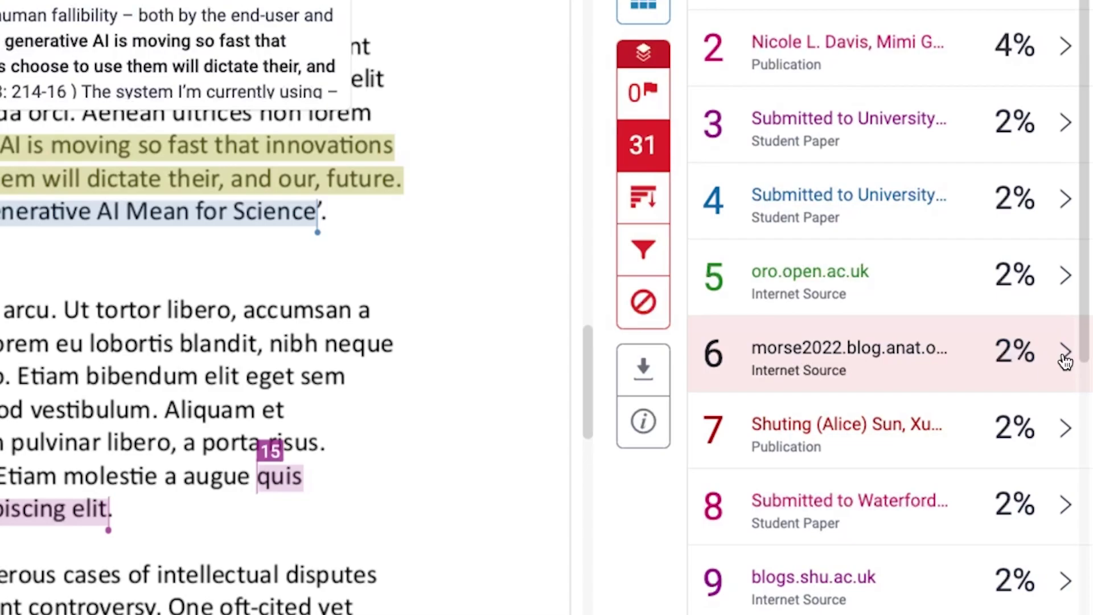
- Open match 6's Match Breakdown and switch to the 2% Stokel-Walker and Van Noorden publication source
{"action": "left_click", "coordinate": [1064, 356]}
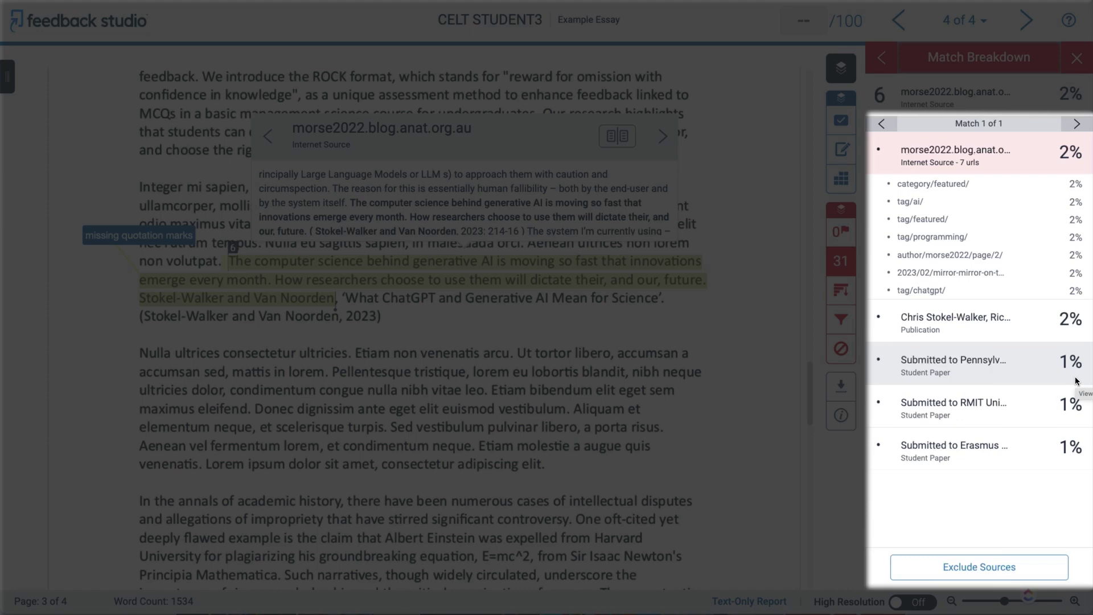
{"action": "left_click", "coordinate": [986, 324]}
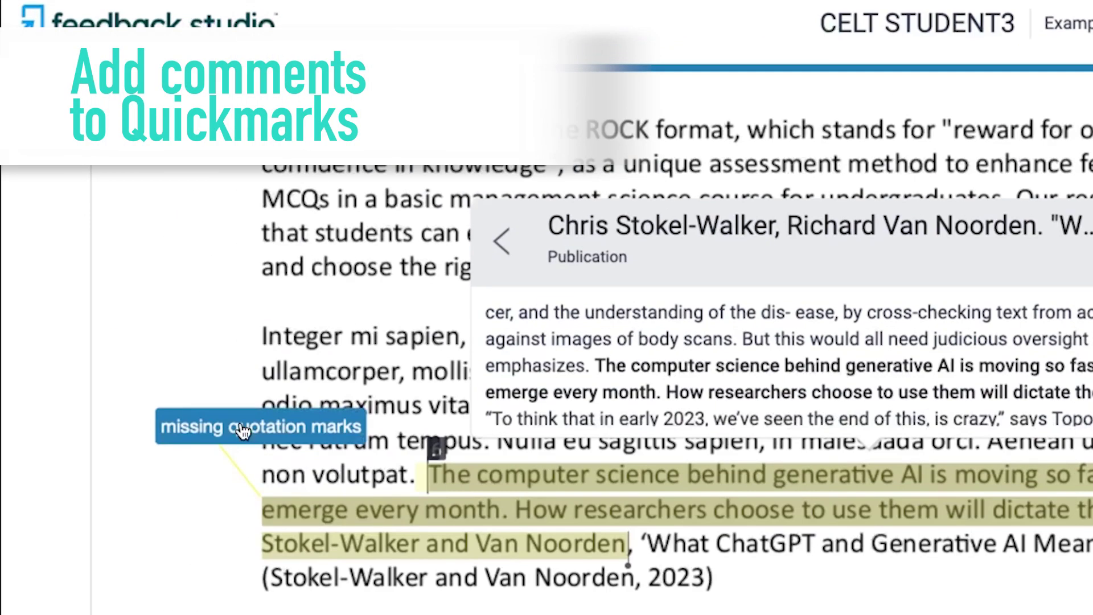
- Paste a bibliography-reminder comment into the 'missing quotation marks' QuickMark on the generative AI passage
{"action": "left_click", "coordinate": [242, 431]}
{"action": "left_click", "coordinate": [226, 295]}
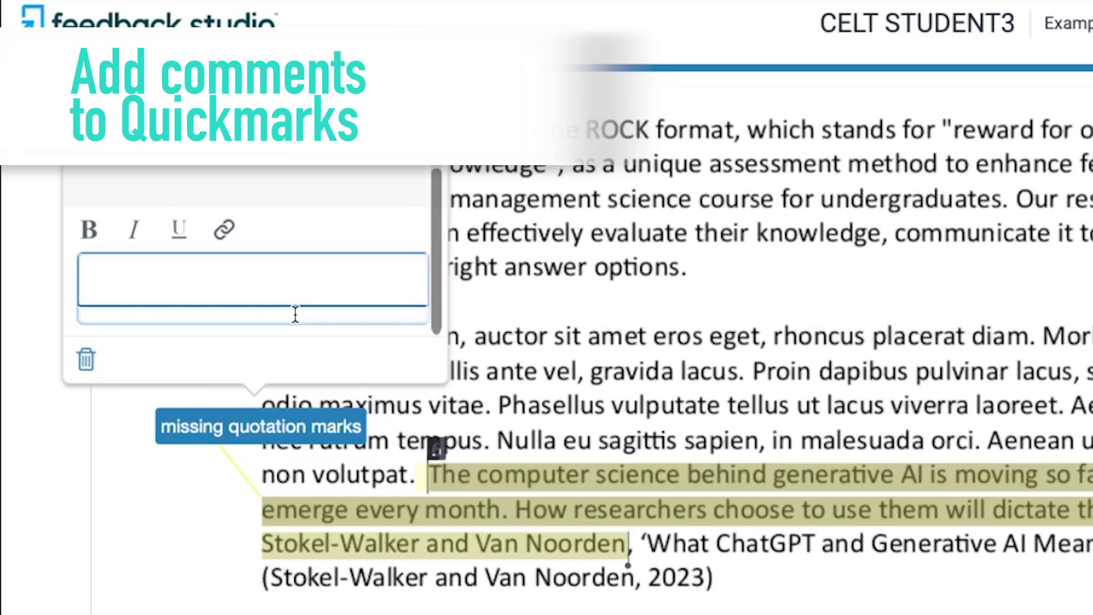
{"action": "type", "text": "I notice that this text is not included in your bibliography - this means I can’t tell whether you used the original paper or if you are referring to another article that quoted the original paper. Please remember to include the reference for all the sources you have used in your bibliography"}
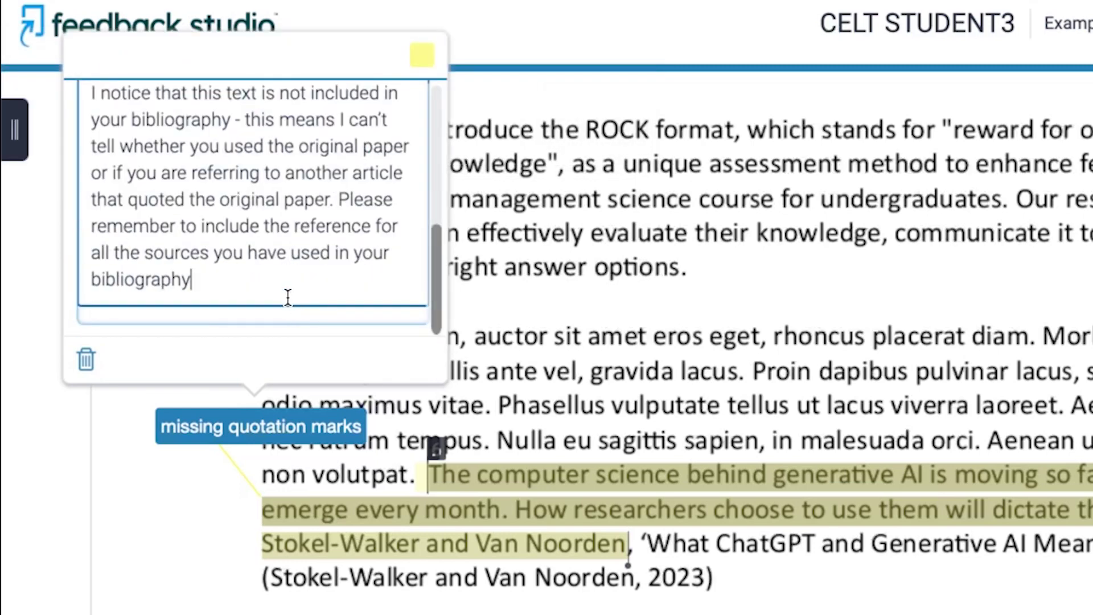
{"action": "left_click", "coordinate": [362, 608]}
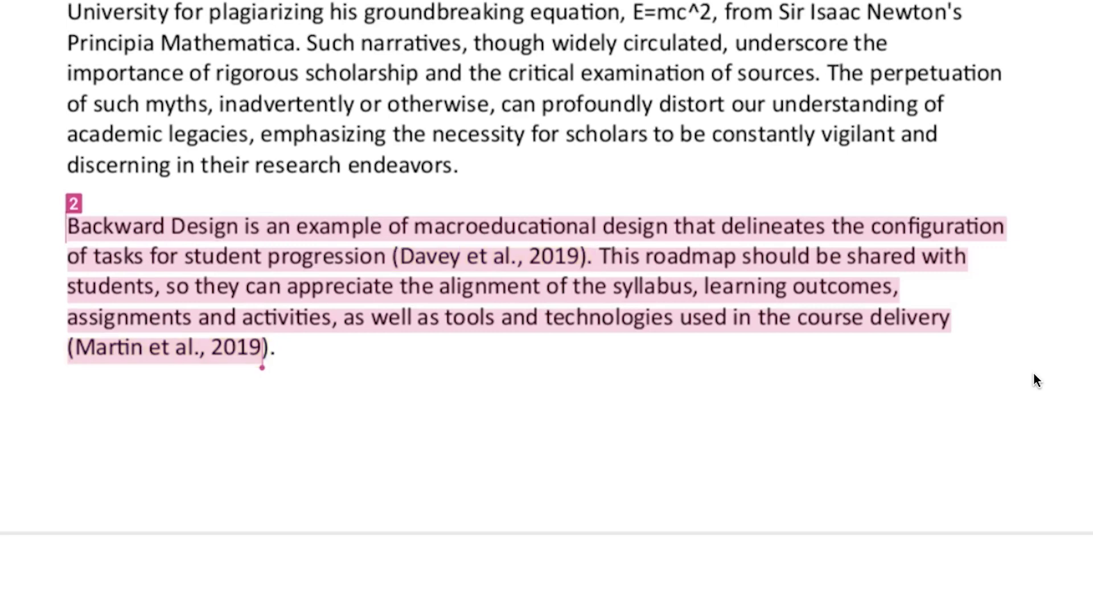
- Review match 2's Backward Design source, then scroll up to Figure 1, the confusion-matrix image
{"action": "left_click", "coordinate": [77, 203]}
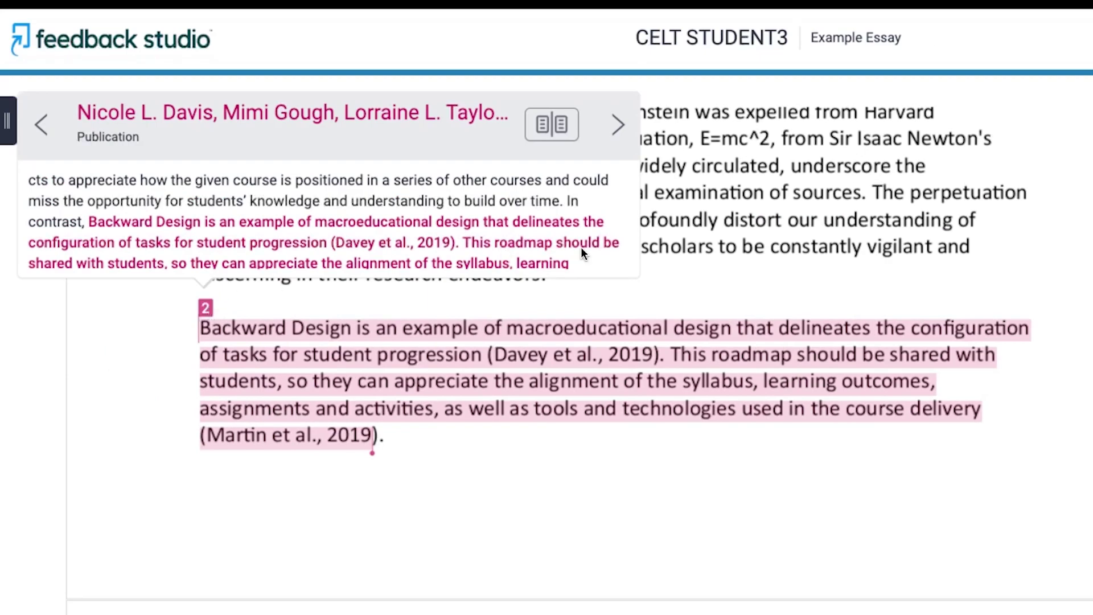
{"action": "scroll", "coordinate": [581, 247], "scroll_direction": "down", "scroll_amount": 3}
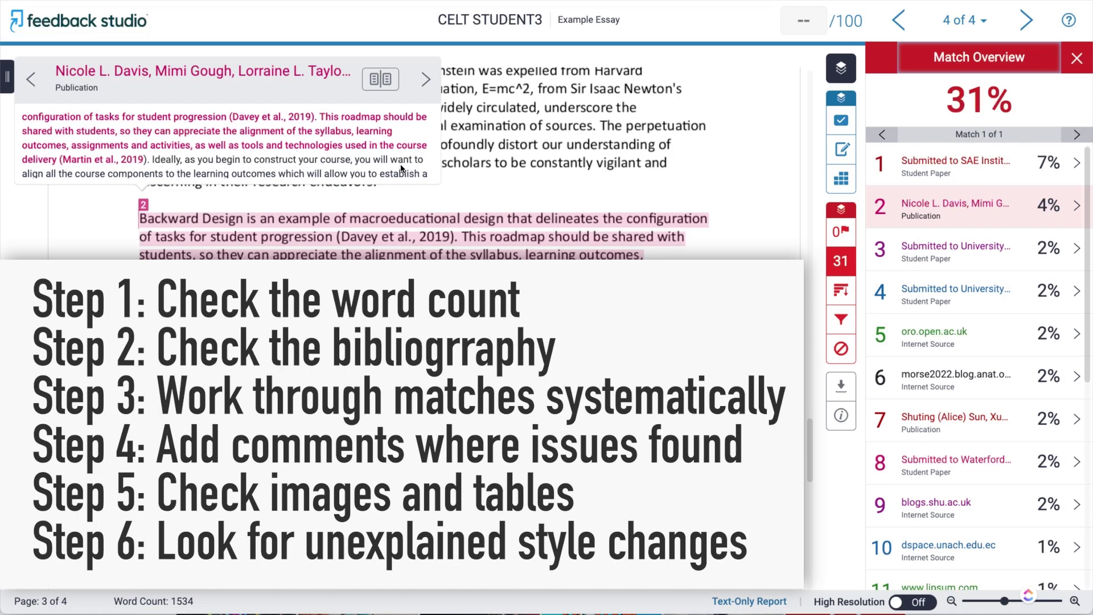
{"action": "left_click", "coordinate": [690, 293]}
{"action": "scroll", "coordinate": [690, 294], "scroll_direction": "up", "scroll_amount": 10}
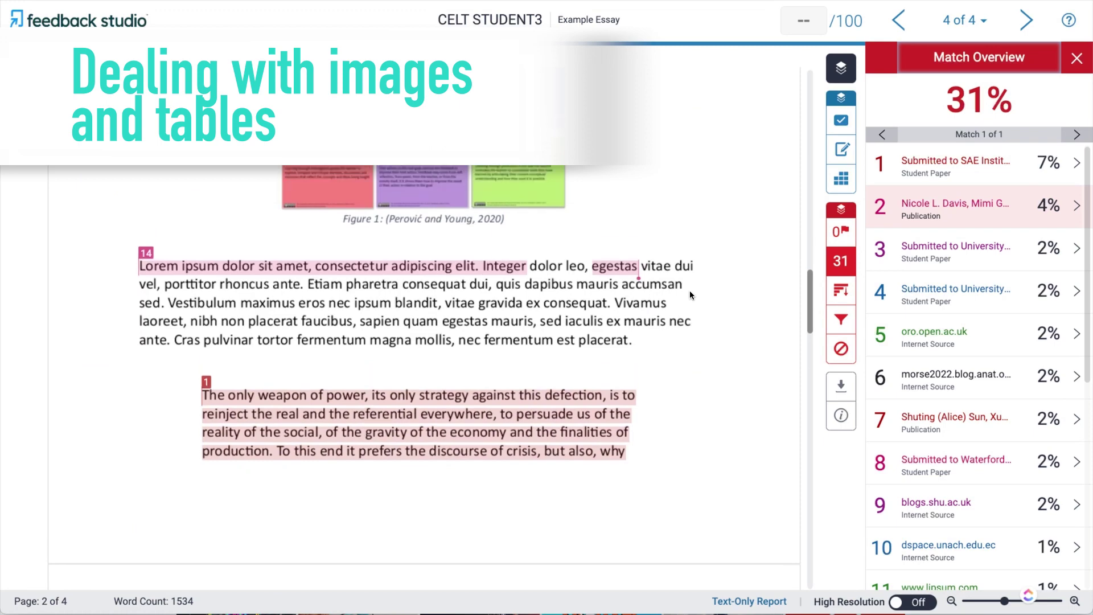
{"action": "scroll", "coordinate": [690, 294], "scroll_direction": "up", "scroll_amount": 8}
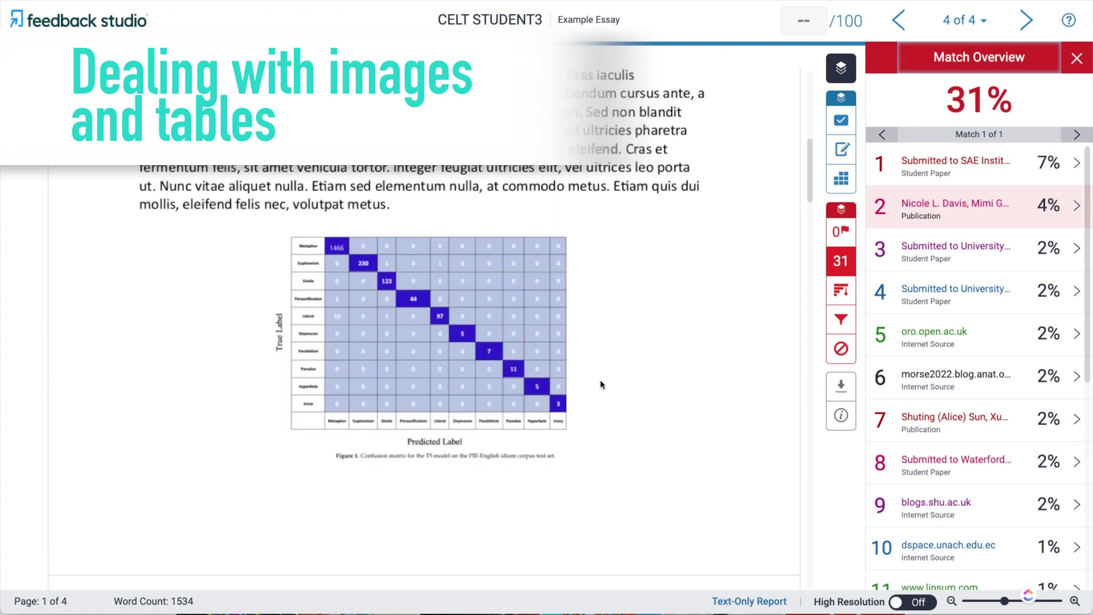